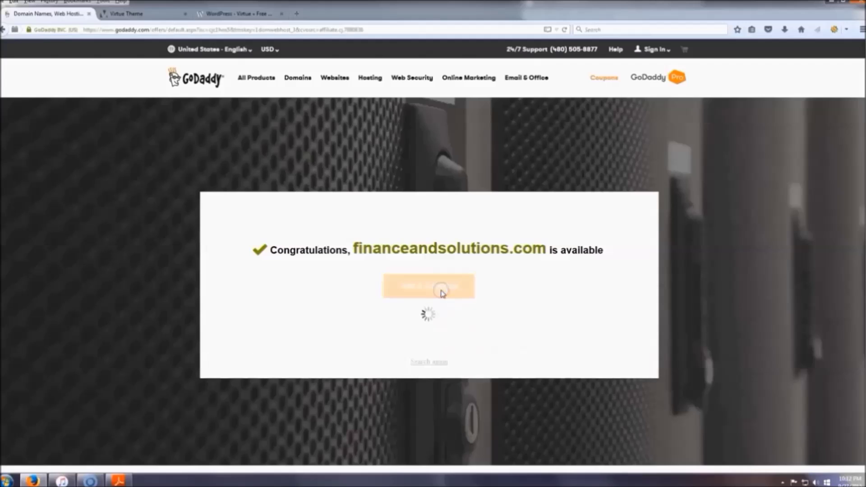
# Add the available domain financeandsolutions.com to the cart and look over the order with the Economy Linux Hosting plan.
pyautogui.click(459, 290)
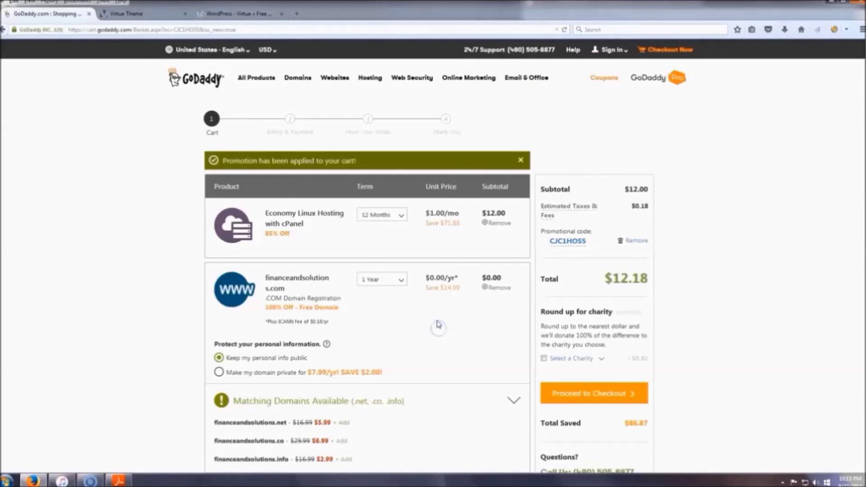
pyautogui.scroll(-3, 437, 325)
pyautogui.scroll(3, 426, 277)
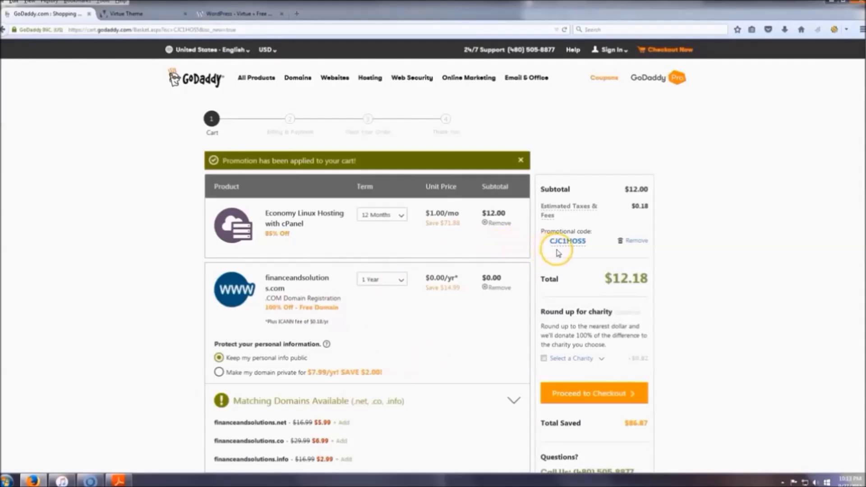
# Remove the promotional code from the cart and apply the code CJC1HOS5 again.
pyautogui.click(636, 242)
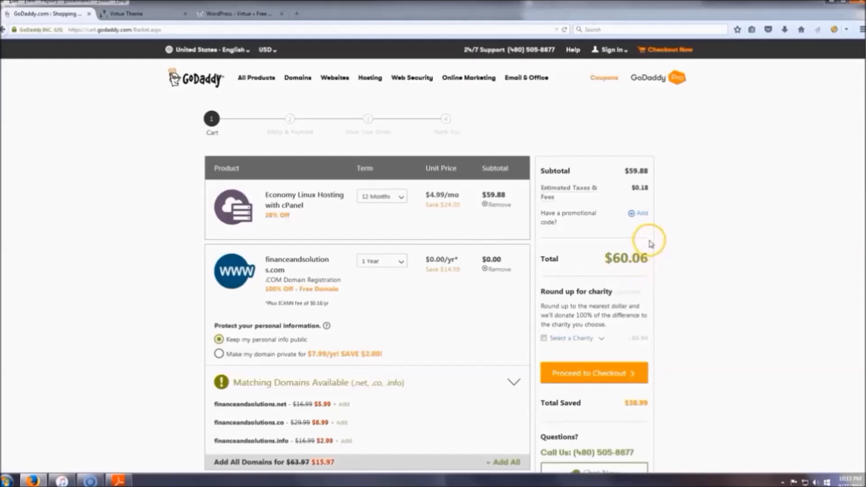
pyautogui.click(642, 215)
pyautogui.rightClick(574, 234)
pyautogui.click(595, 275)
pyautogui.click(596, 245)
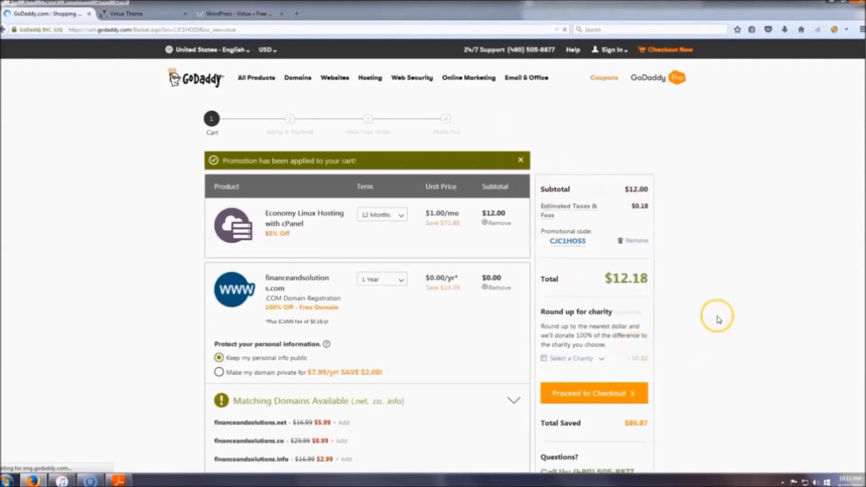
# Proceed to checkout with the hosting and domain order as a new customer.
pyautogui.scroll(-2, 718, 315)
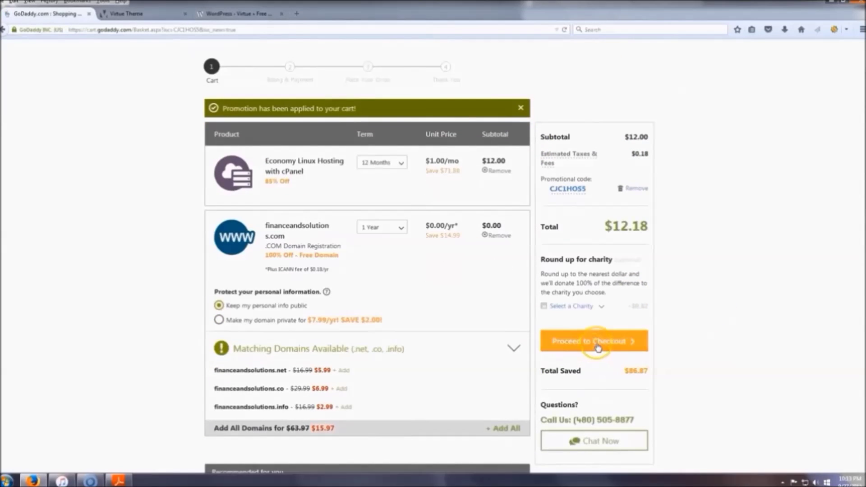
pyautogui.click(598, 347)
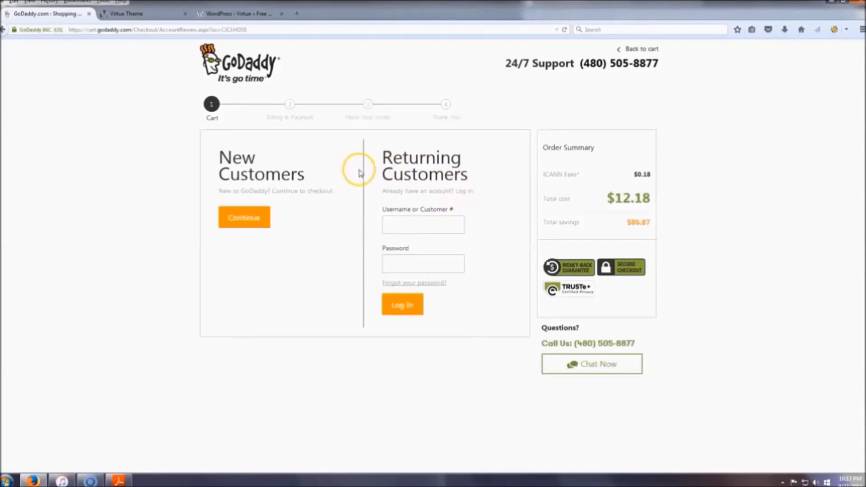
pyautogui.click(251, 217)
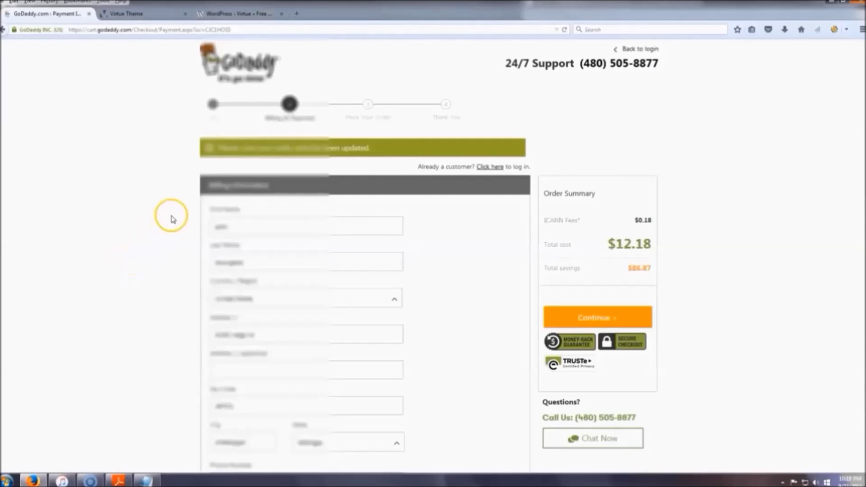
# Review the billing, account and payment information sections of the checkout form, including the available payment methods.
pyautogui.scroll(-7, 184, 207)
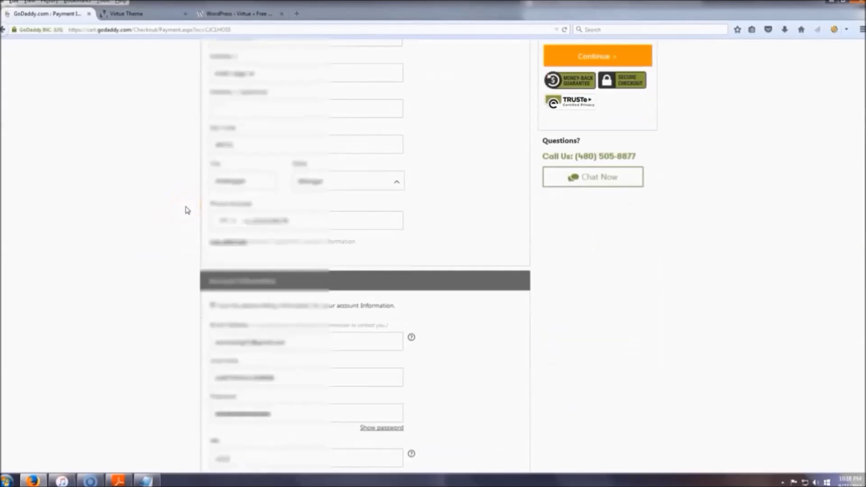
pyautogui.scroll(-4, 187, 208)
pyautogui.scroll(1, 190, 206)
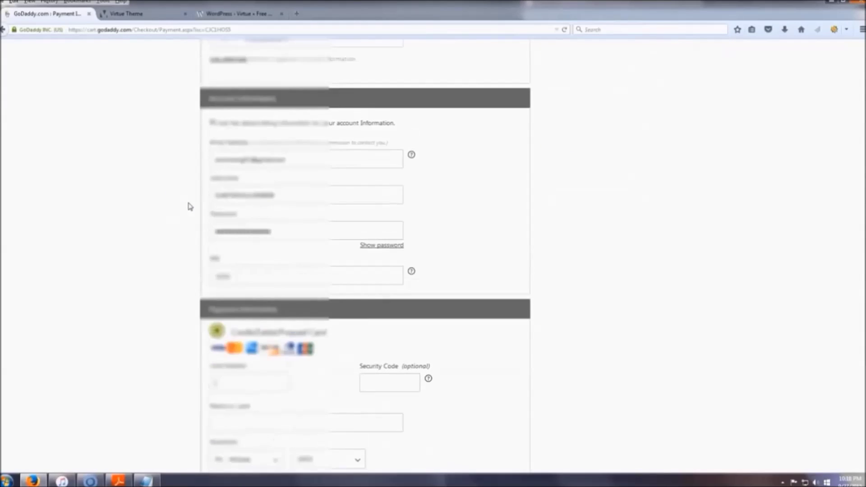
pyautogui.scroll(-2, 190, 207)
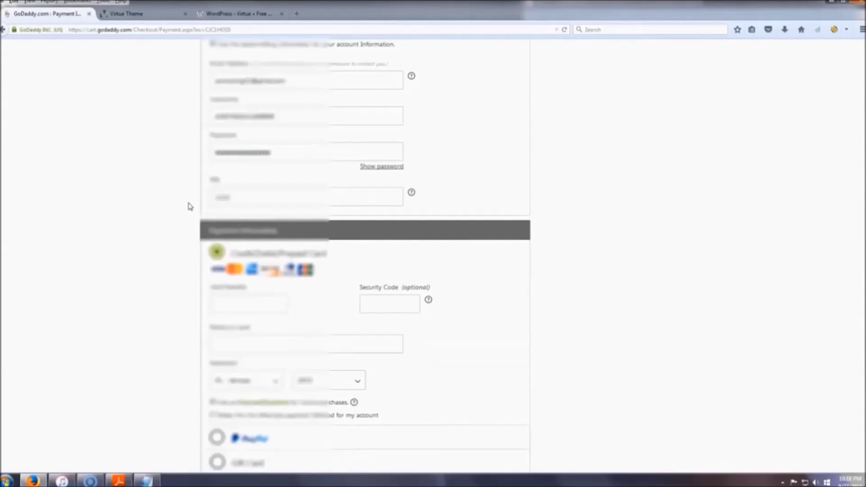
pyautogui.scroll(1, 190, 206)
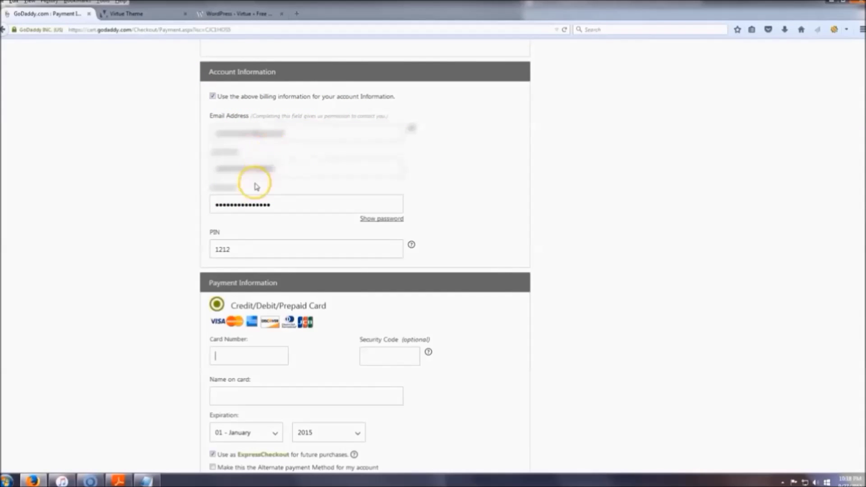
pyautogui.press('Tab')
pyautogui.click(151, 218)
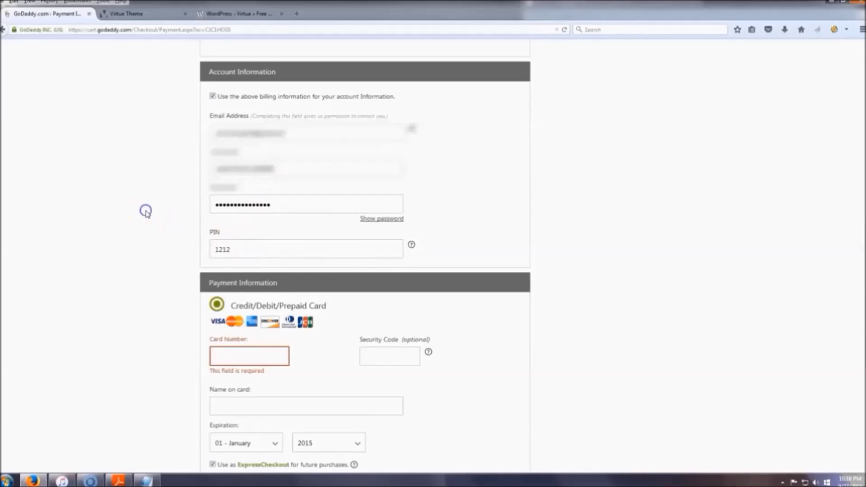
pyautogui.scroll(-1, 164, 204)
pyautogui.scroll(-4, 167, 198)
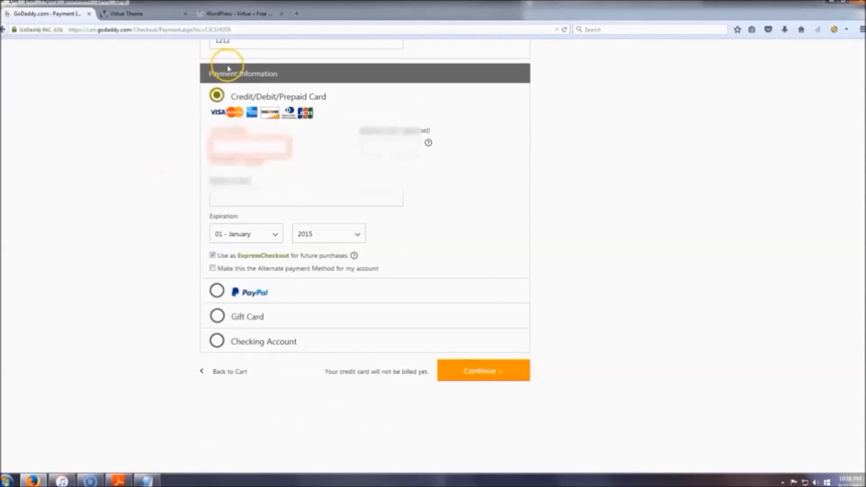
# Choose PayPal as the payment method and continue the checkout without an account nickname.
pyautogui.click(217, 292)
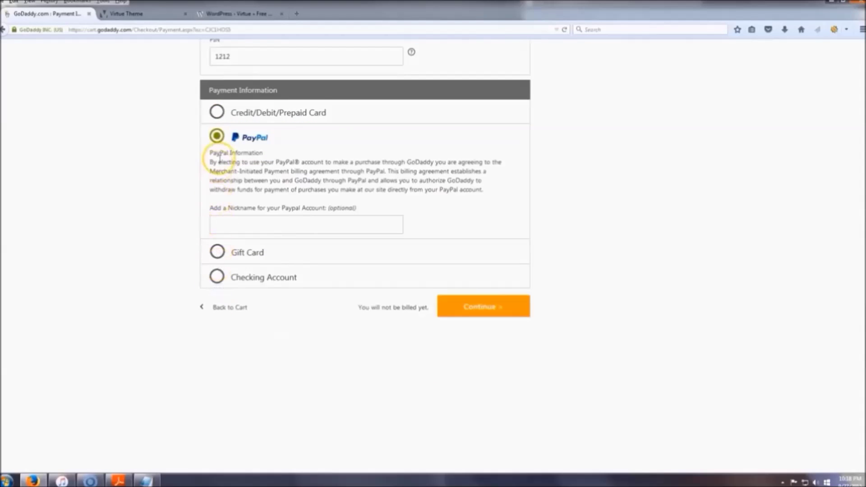
pyautogui.click(248, 235)
pyautogui.click(487, 309)
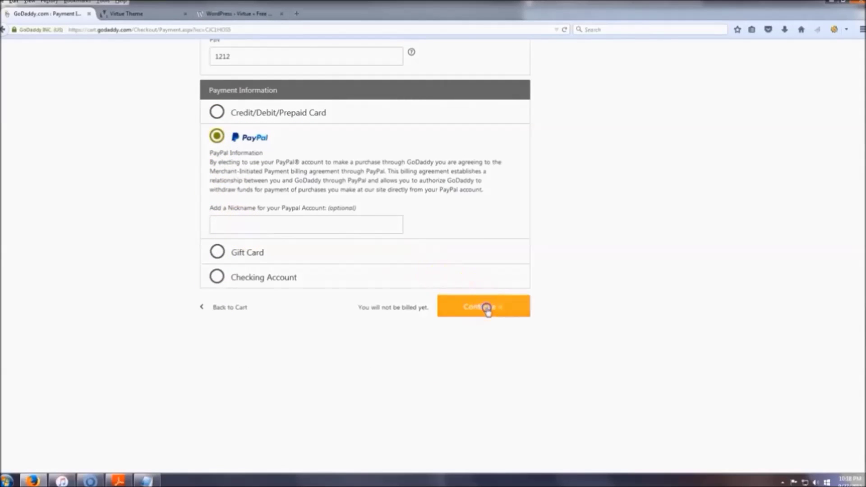
# Log in to PayPal with the account e-mail and password and confirm the payment to place the GoDaddy order.
pyautogui.click(435, 170)
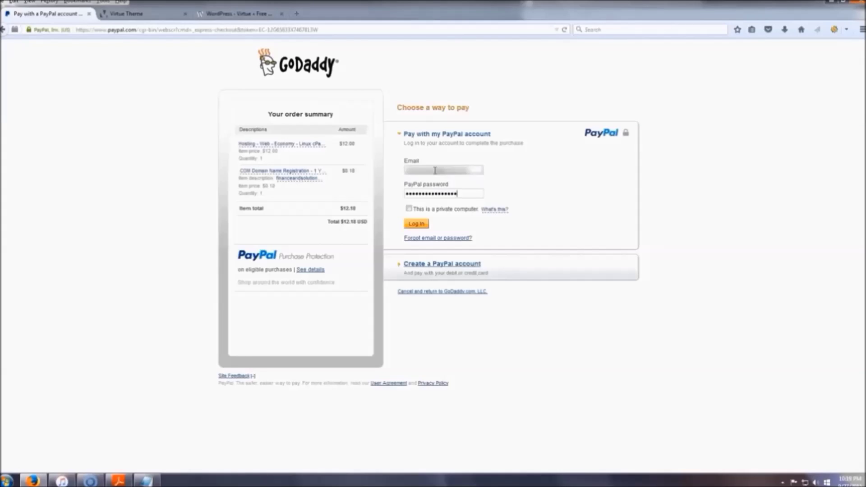
pyautogui.press('Return')
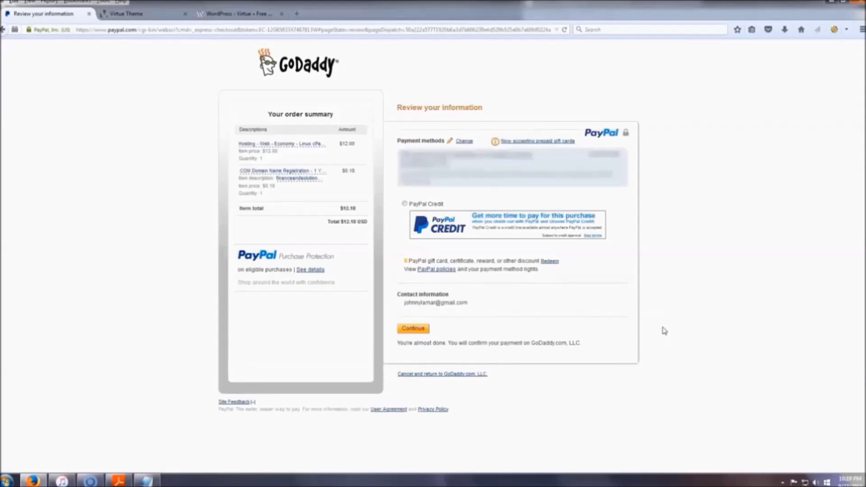
pyautogui.click(413, 329)
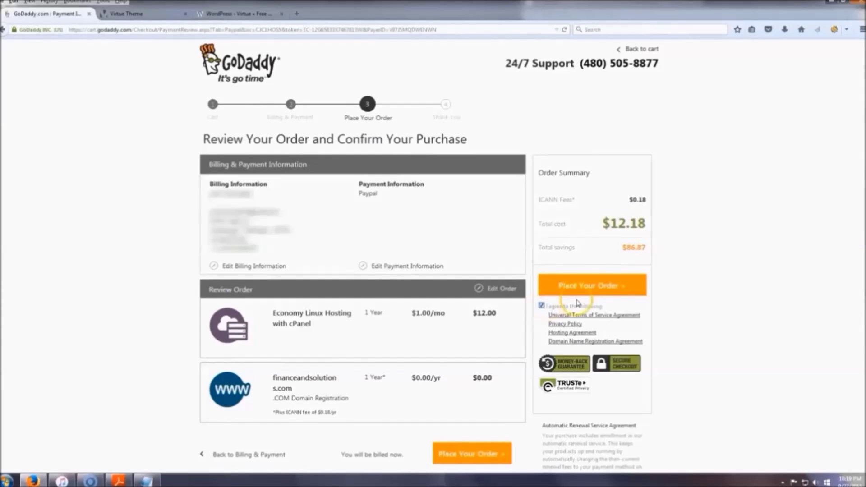
pyautogui.click(608, 290)
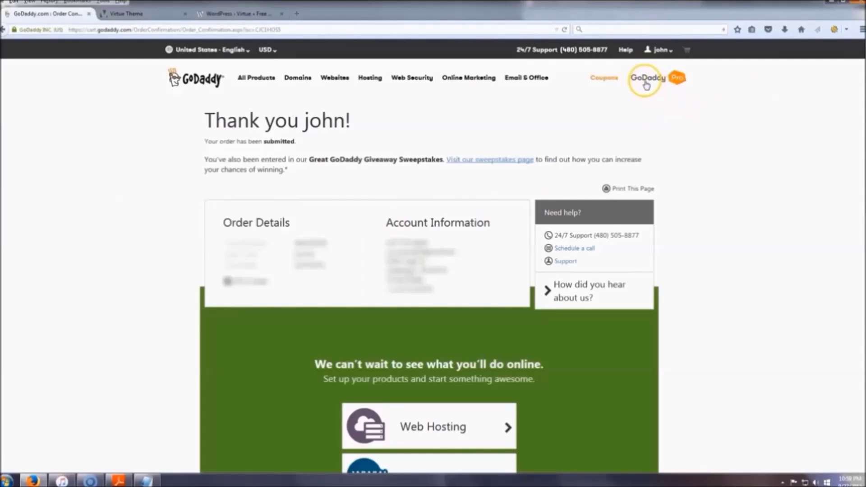
# Open the GoDaddy domain manager and request the verification email for financeandsolutions.com.
pyautogui.click(673, 50)
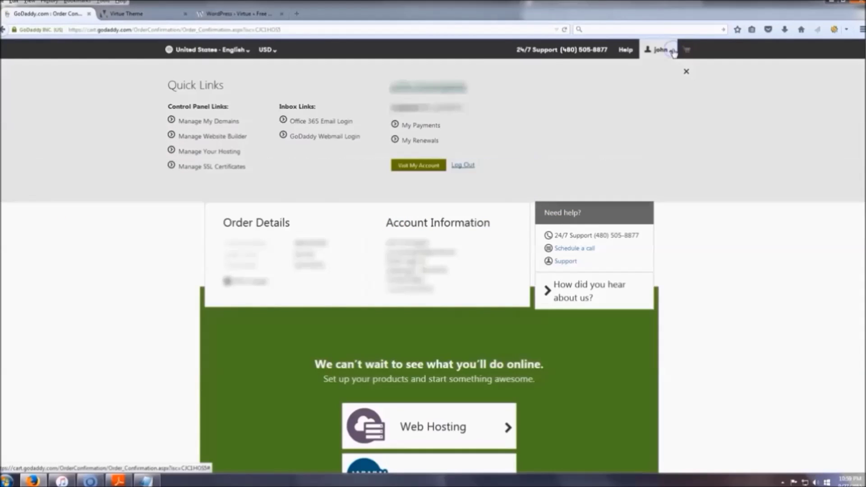
pyautogui.click(190, 127)
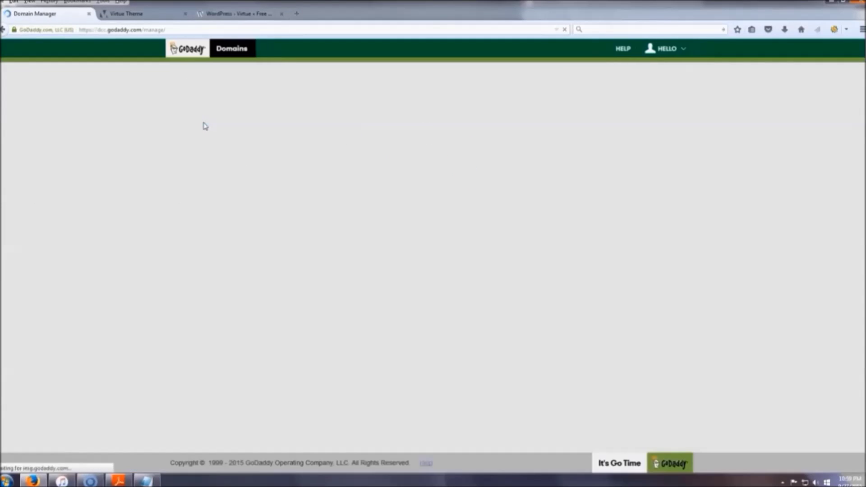
pyautogui.click(204, 107)
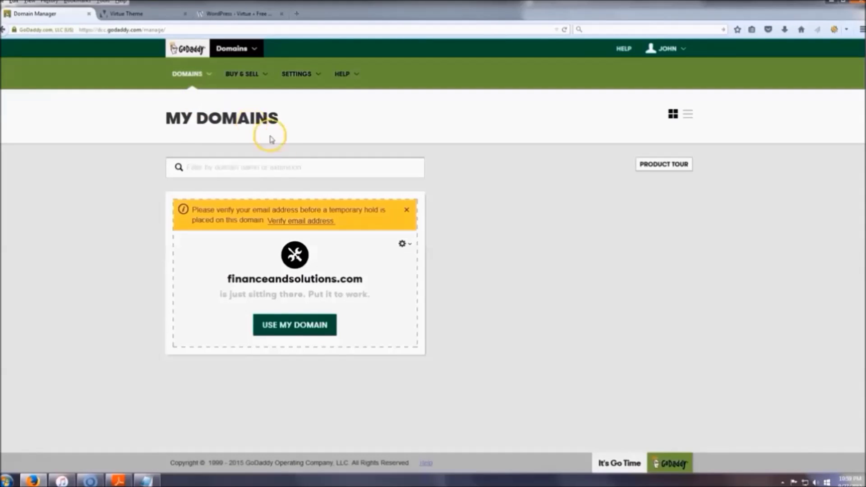
pyautogui.click(310, 221)
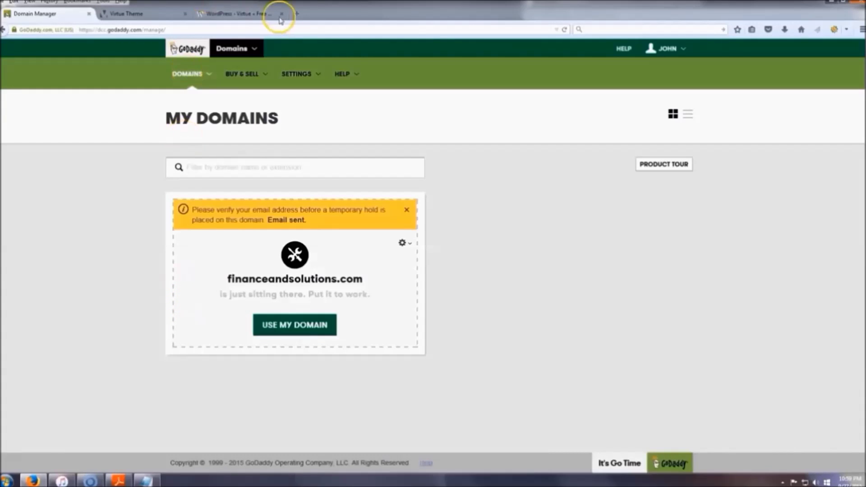
# Open the Gmail inbox in a new tab and verify the email address through GoDaddy's "Action required" message.
pyautogui.click(296, 14)
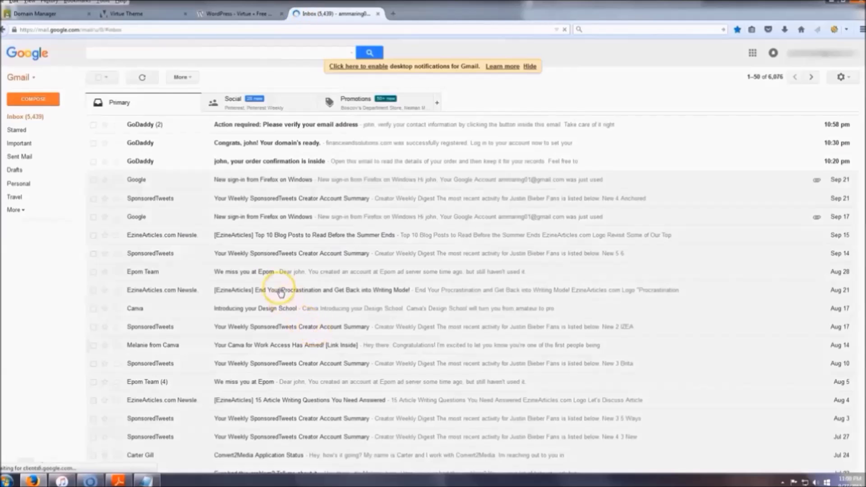
pyautogui.click(279, 130)
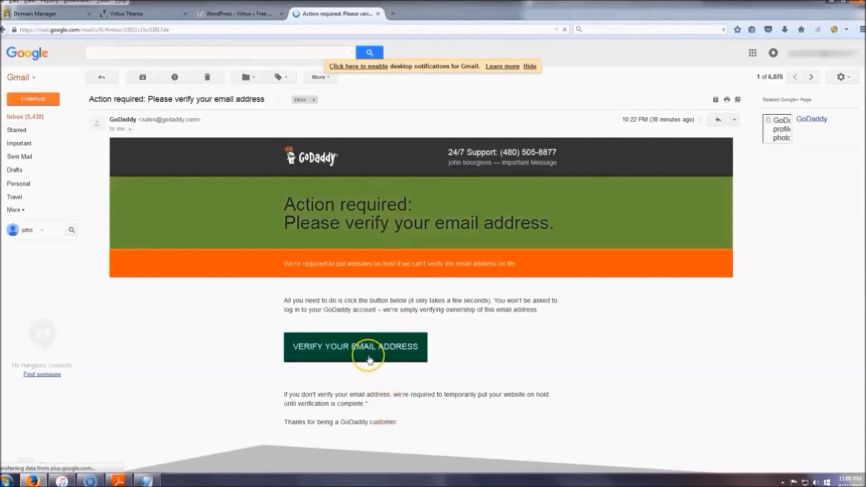
pyautogui.click(368, 351)
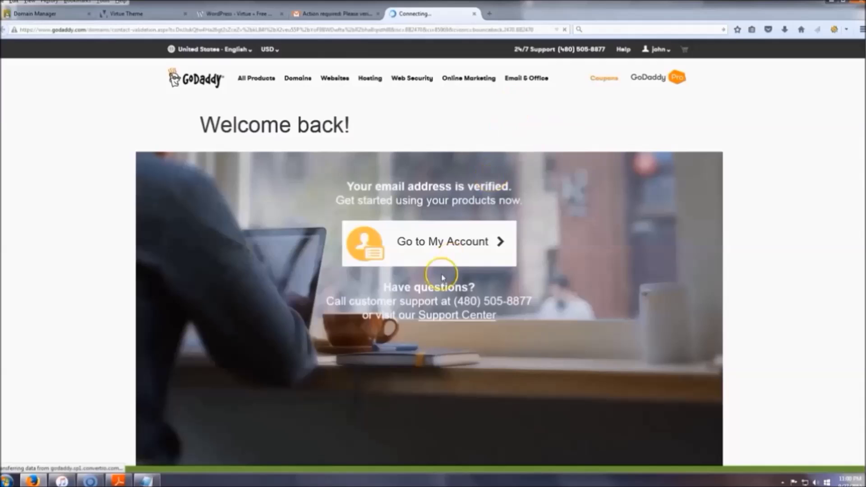
# Go to the GoDaddy account page, declining the profile questionnaire, and open the management of Web Hosting.
pyautogui.click(434, 244)
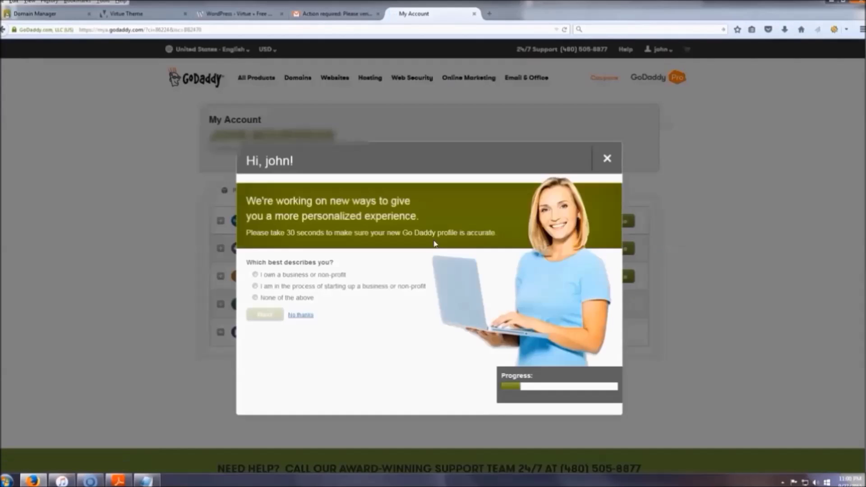
pyautogui.click(301, 316)
pyautogui.rightClick(340, 239)
pyautogui.click(673, 199)
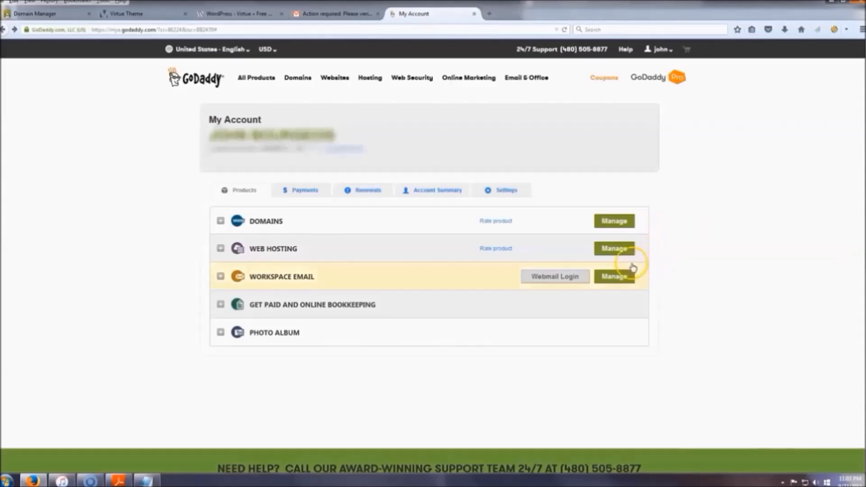
pyautogui.click(618, 252)
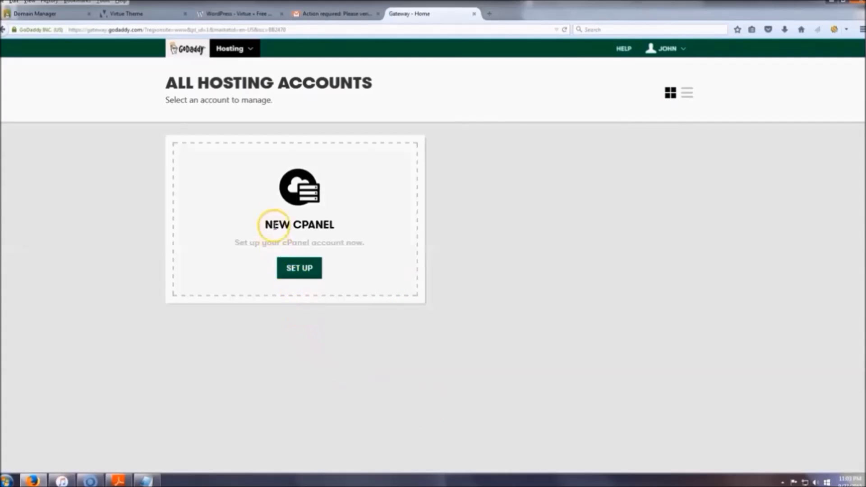
# Set up the new cPanel hosting account for financeandsolutions.com with a new cPanel username and password.
pyautogui.click(305, 270)
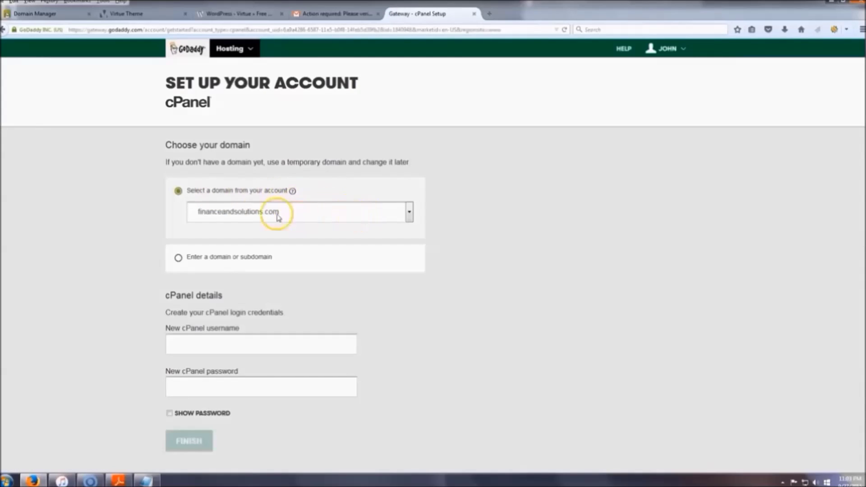
pyautogui.scroll(-2, 161, 203)
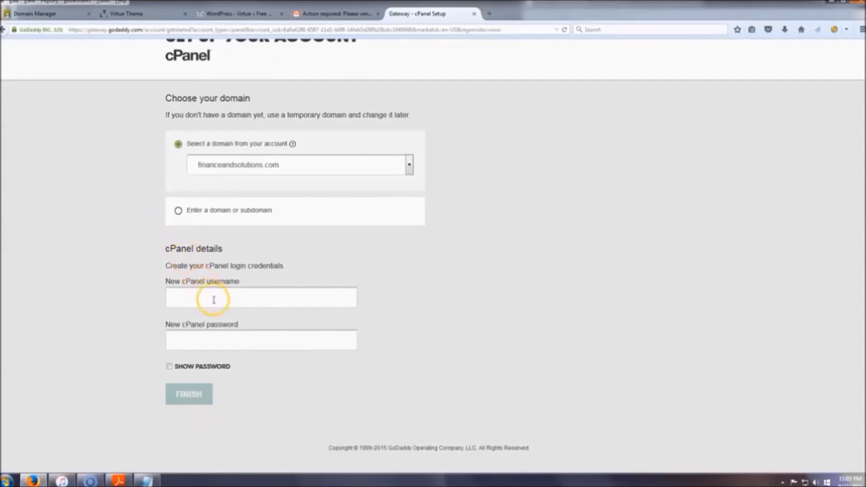
pyautogui.click(211, 296)
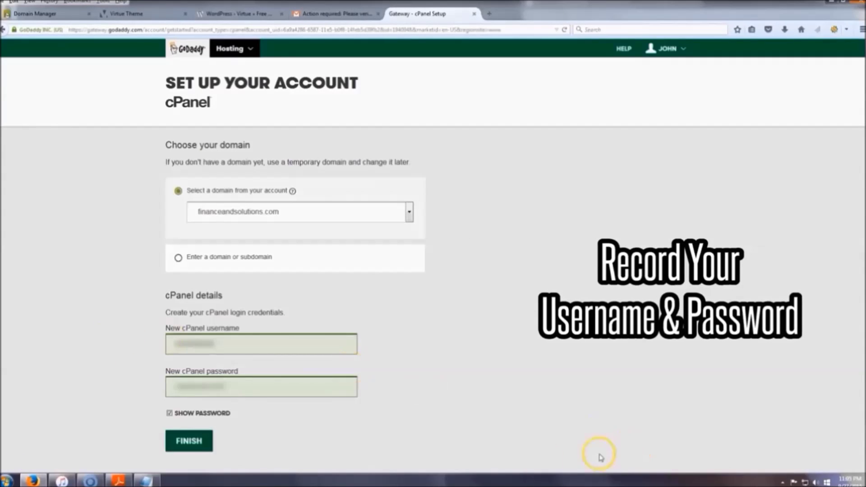
pyautogui.click(194, 445)
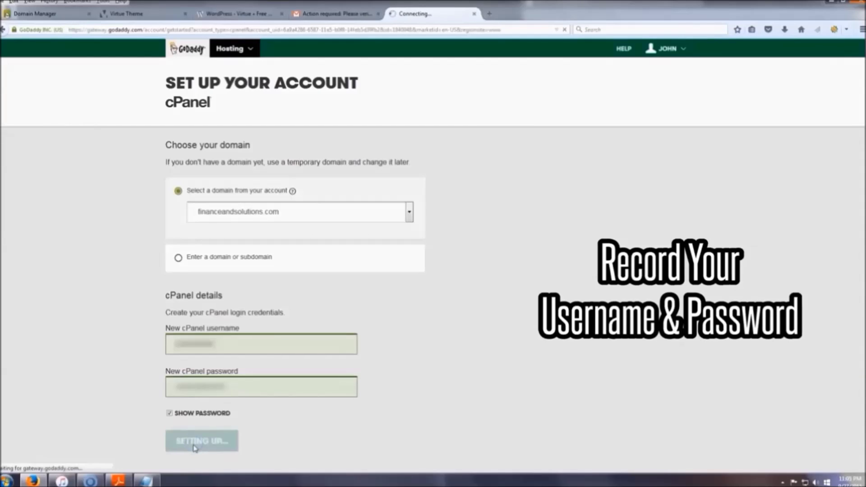
pyautogui.click(293, 329)
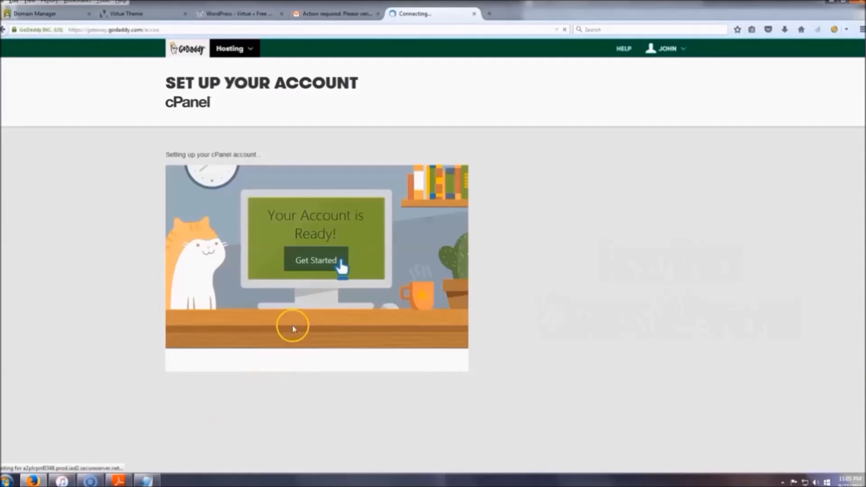
pyautogui.click(317, 261)
pyautogui.click(302, 444)
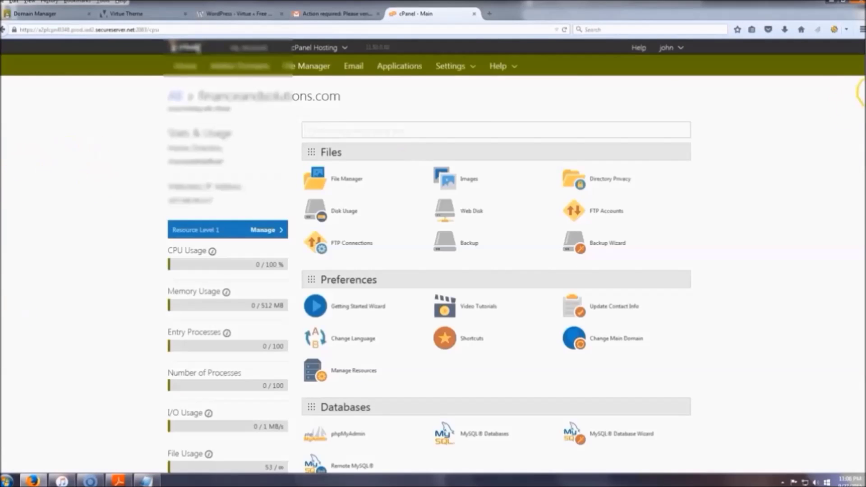
pyautogui.scroll(-5, 758, 147)
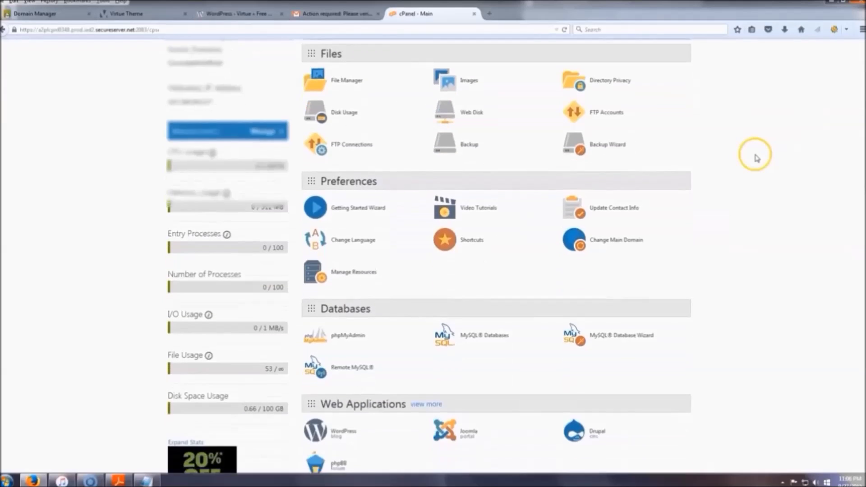
pyautogui.scroll(-1, 758, 156)
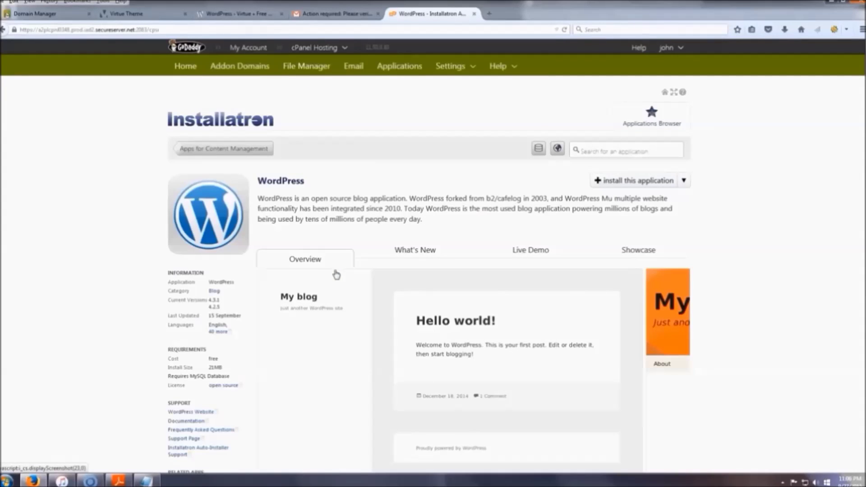
pyautogui.click(630, 184)
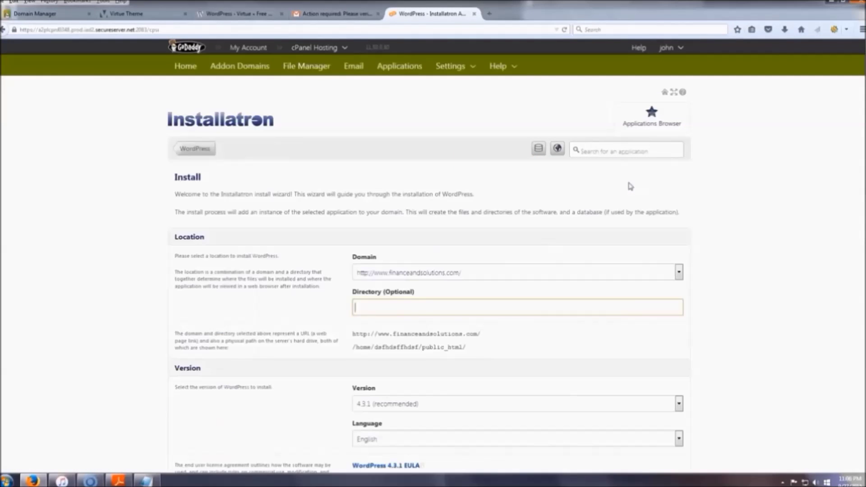
pyautogui.scroll(-2, 427, 207)
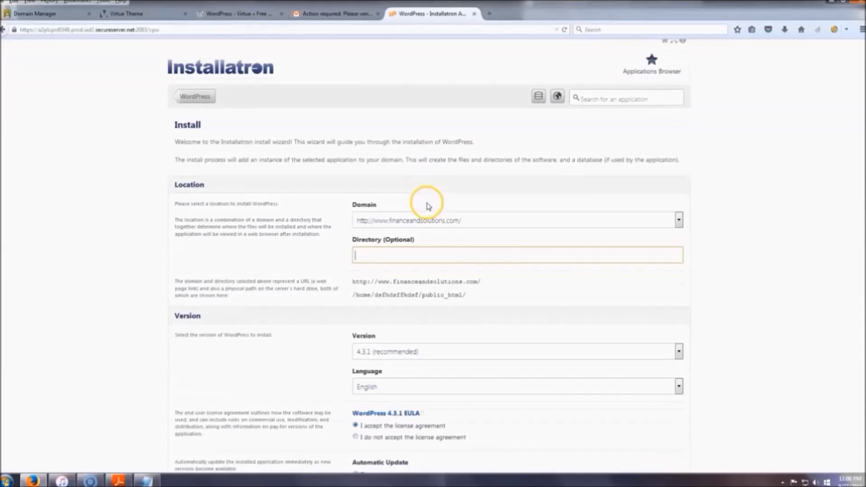
pyautogui.scroll(-2, 783, 220)
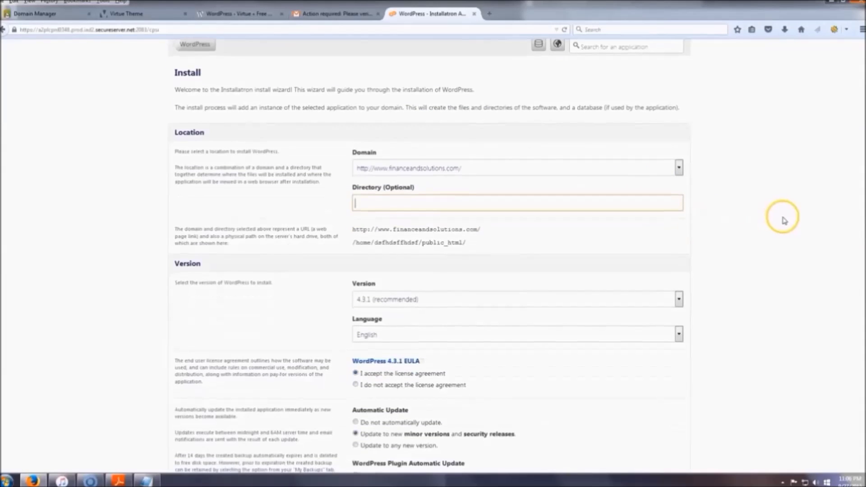
pyautogui.scroll(4, 365, 206)
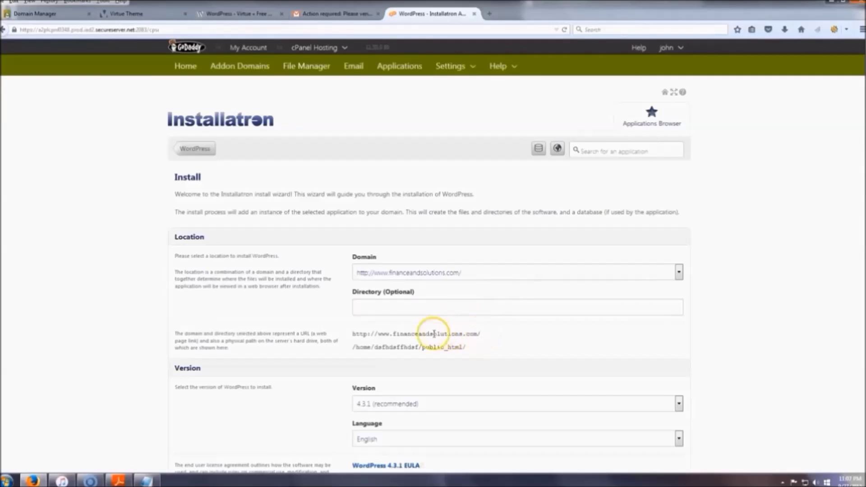
pyautogui.moveTo(352, 334); pyautogui.dragTo(487, 334)
pyautogui.click(505, 337)
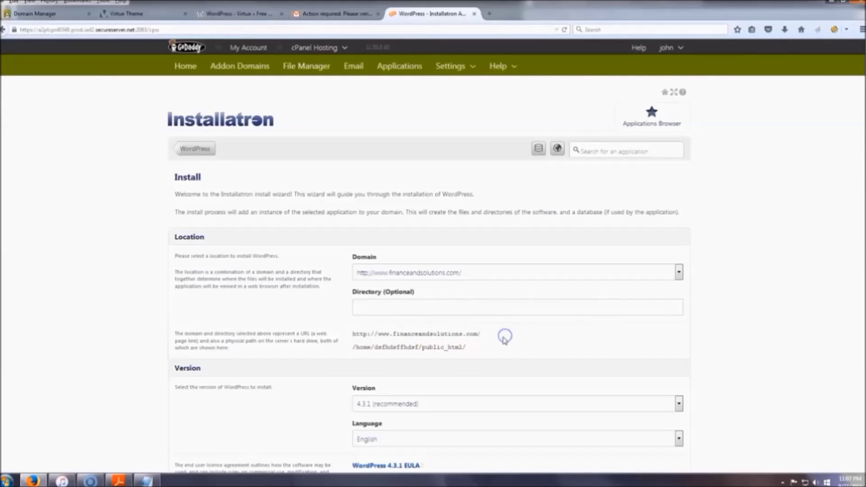
# Review the remaining version, administrator and advanced settings and install WordPress 4.3.1 with the default options.
pyautogui.scroll(-3, 327, 311)
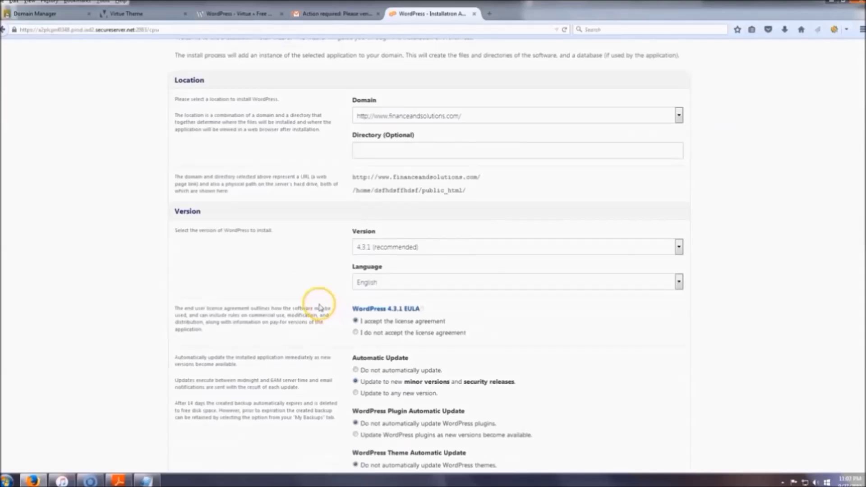
pyautogui.scroll(-5, 294, 180)
pyautogui.scroll(-2, 308, 160)
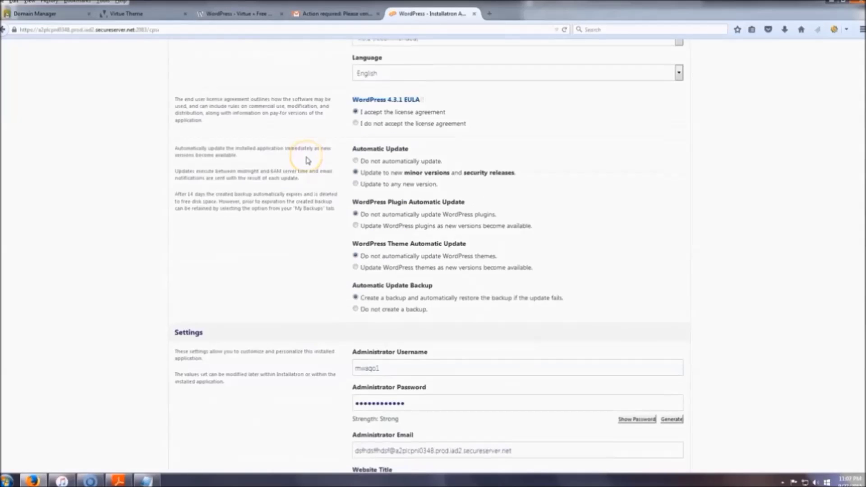
pyautogui.scroll(-3, 308, 160)
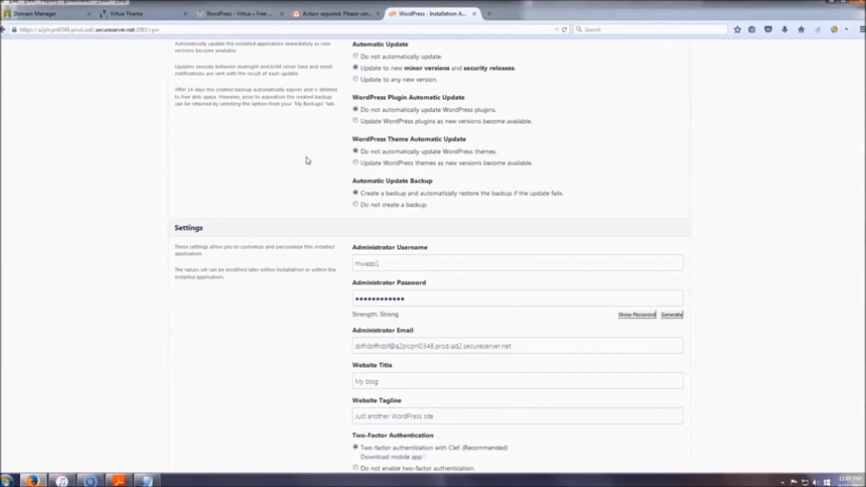
pyautogui.scroll(-4, 307, 161)
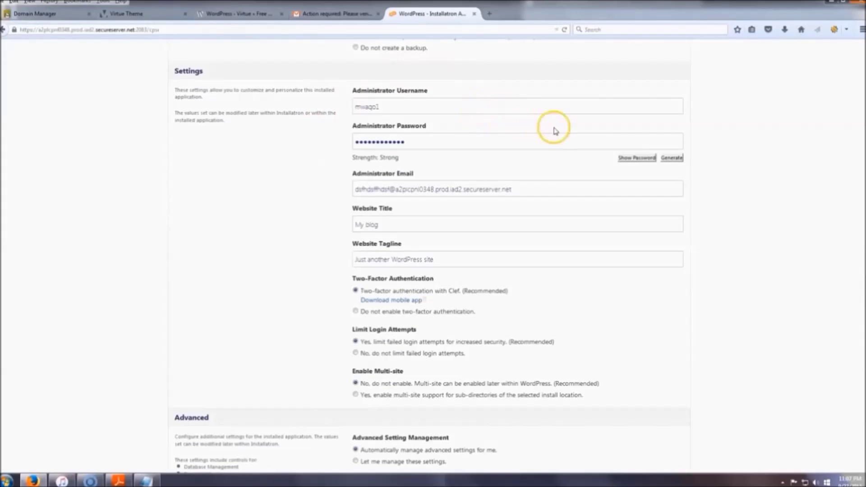
pyautogui.scroll(-3, 702, 183)
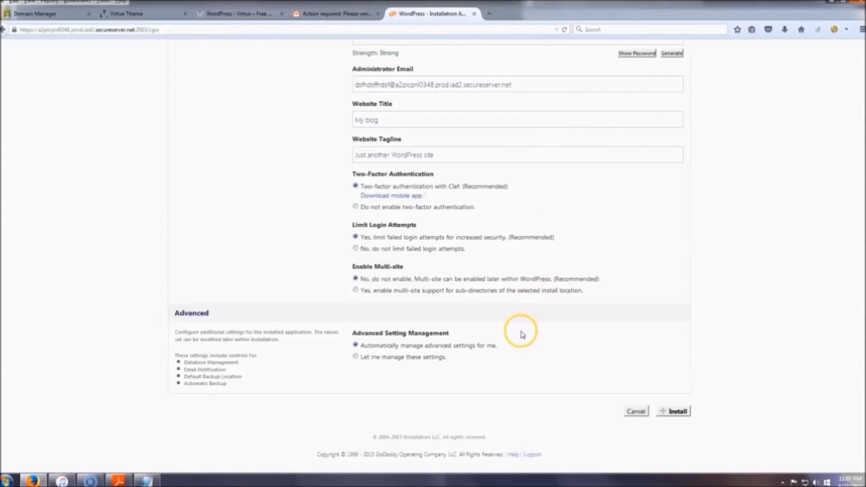
pyautogui.click(678, 412)
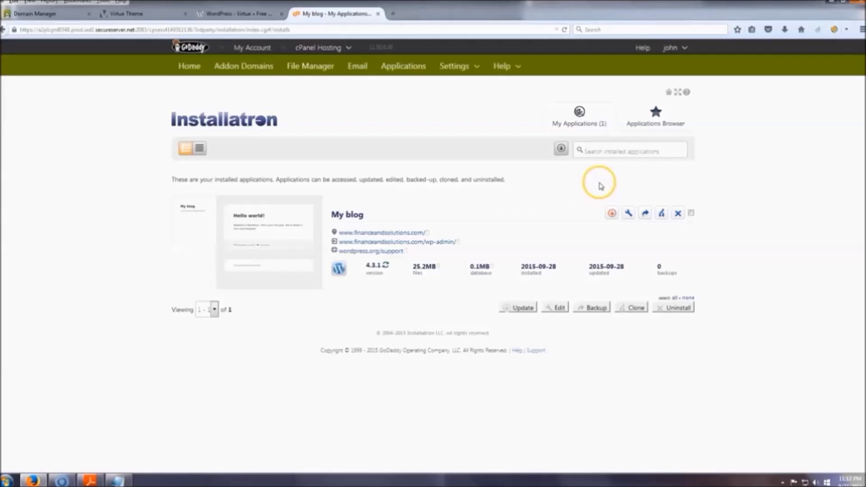
# Open the details of the installed My blog application and review its administrator, website and update settings.
pyautogui.click(629, 216)
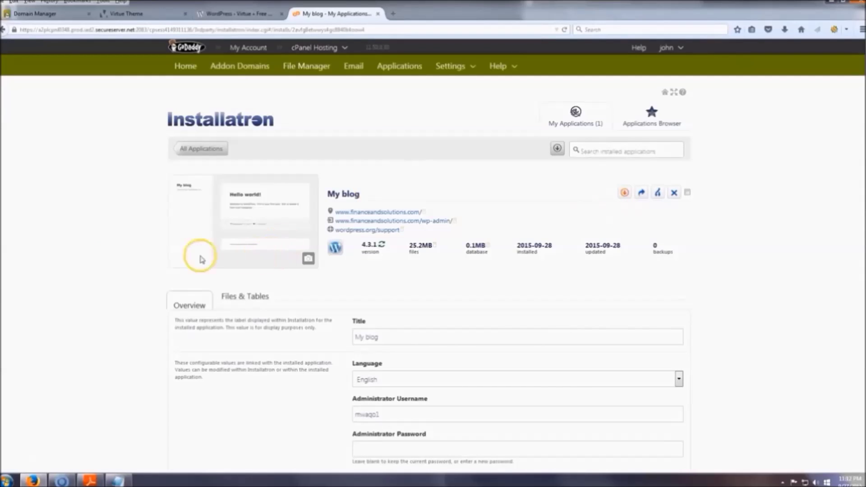
pyautogui.scroll(-10, 315, 309)
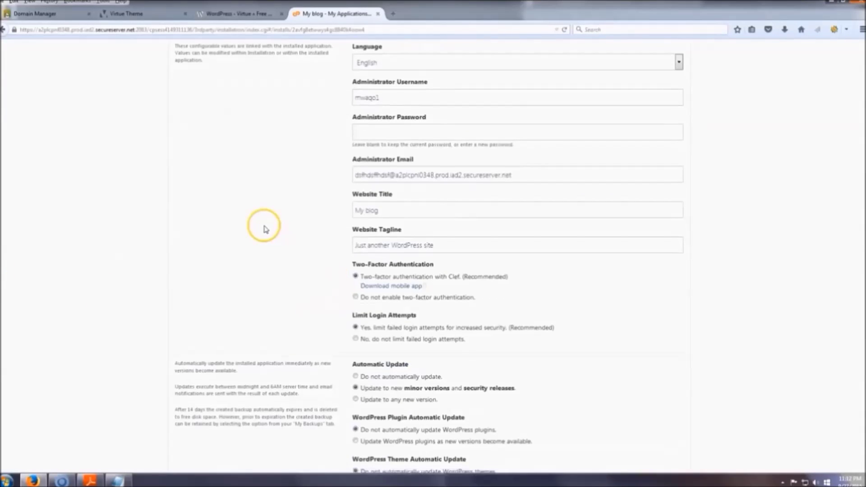
pyautogui.scroll(-5, 276, 229)
pyautogui.scroll(15, 277, 228)
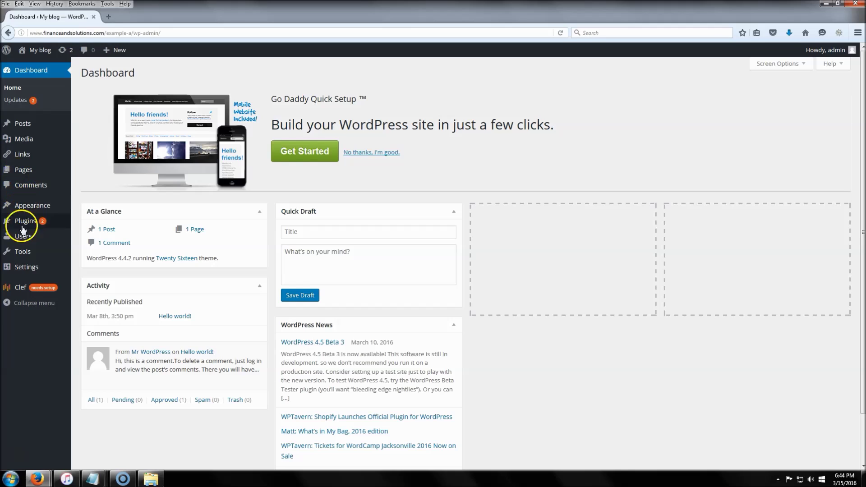
# View the My blog front page in a separate browser tab and return to the WordPress dashboard.
pyautogui.rightClick(42, 49)
pyautogui.click(78, 60)
pyautogui.click(145, 17)
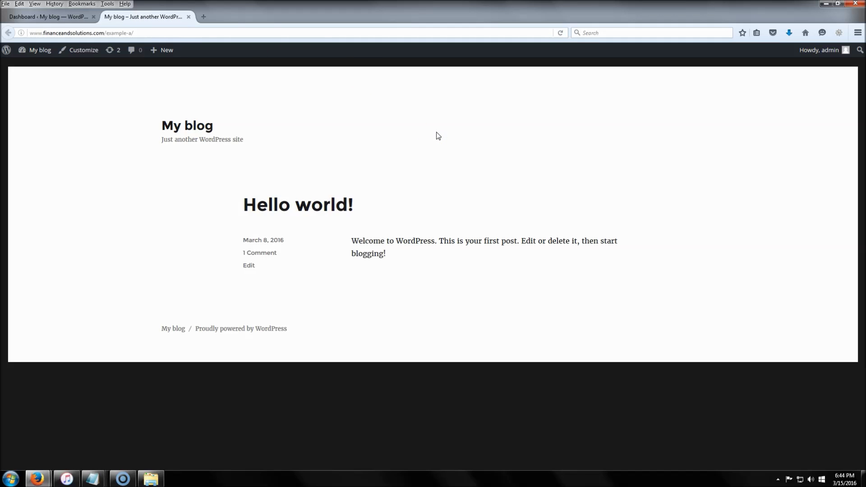
pyautogui.click(189, 17)
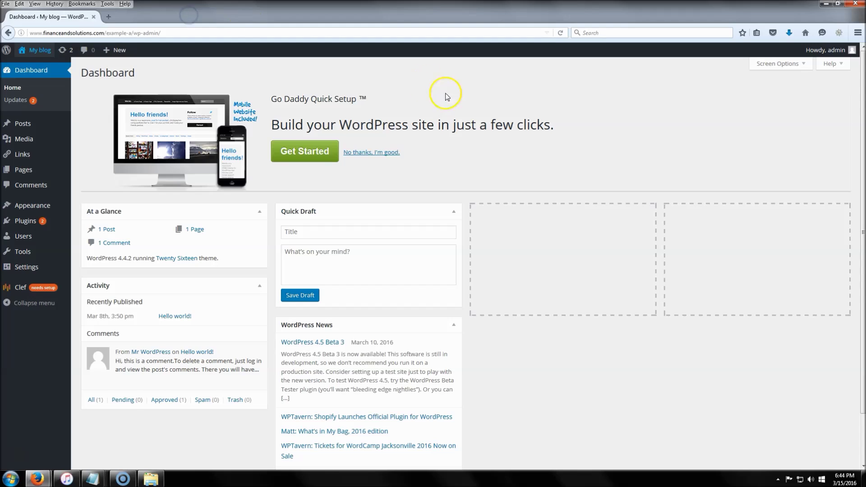
pyautogui.click(457, 165)
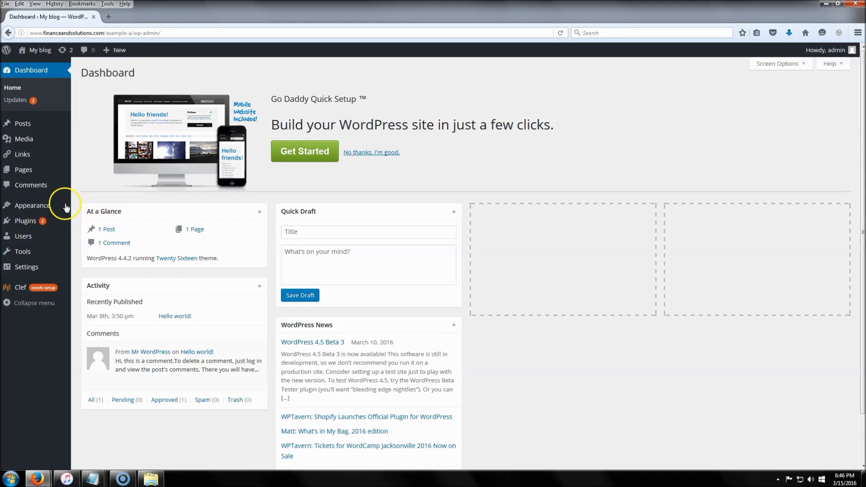
# Open the page for adding new WordPress themes and browse the featured themes.
pyautogui.moveTo(48, 203)
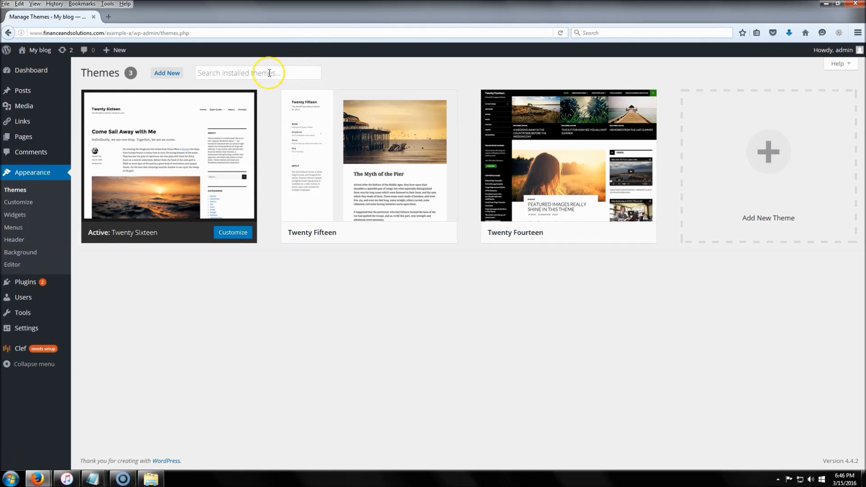
pyautogui.click(176, 75)
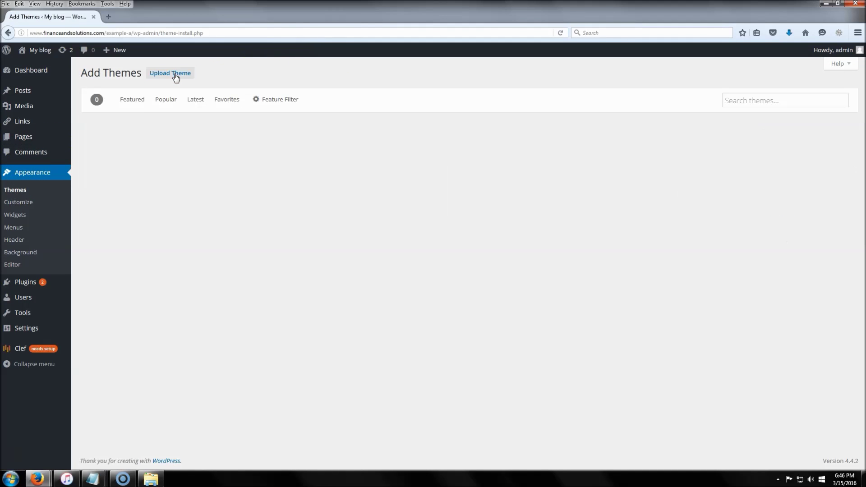
pyautogui.moveTo(60, 97)
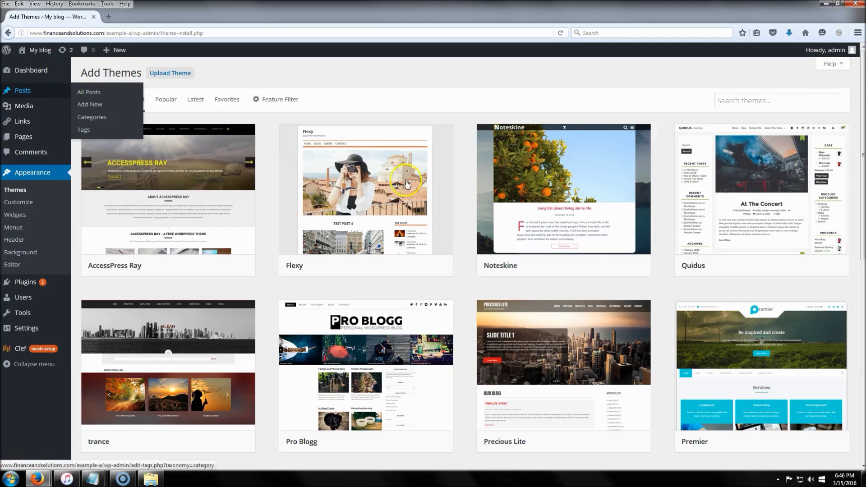
pyautogui.scroll(-8, 393, 255)
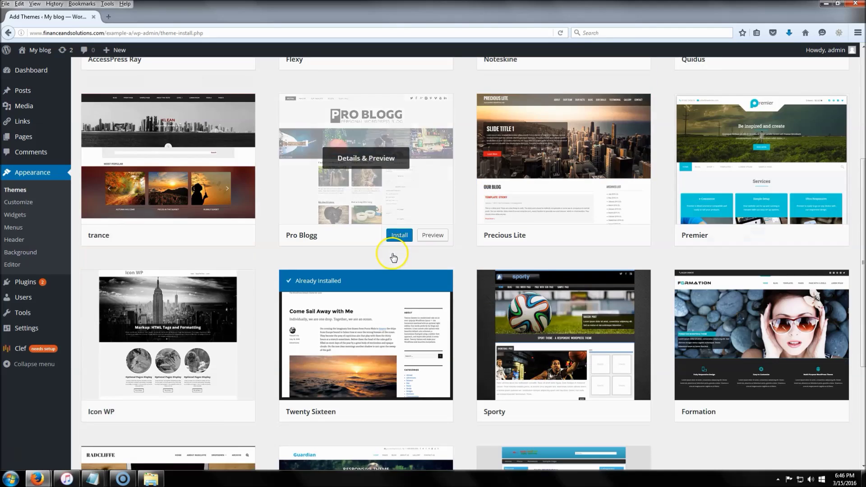
pyautogui.scroll(5, 327, 266)
pyautogui.scroll(3, 327, 266)
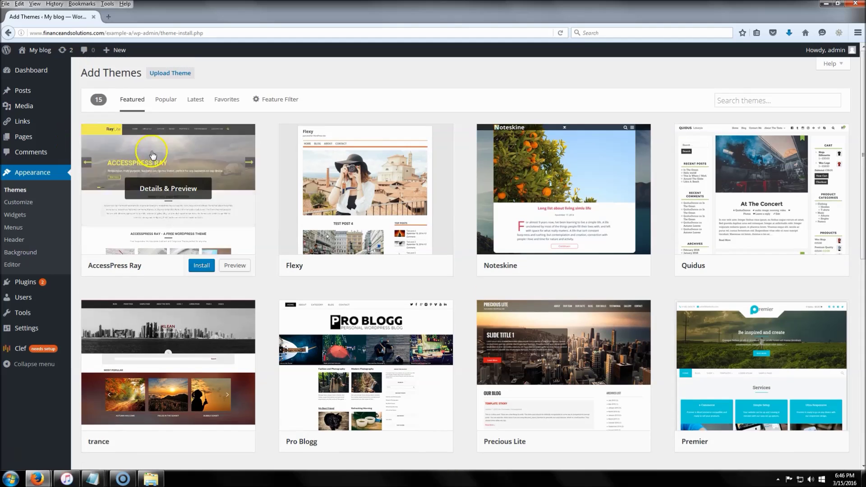
# Search the themes for "accesspress mag", then install and activate the Accesspress Mag theme.
pyautogui.click(750, 100)
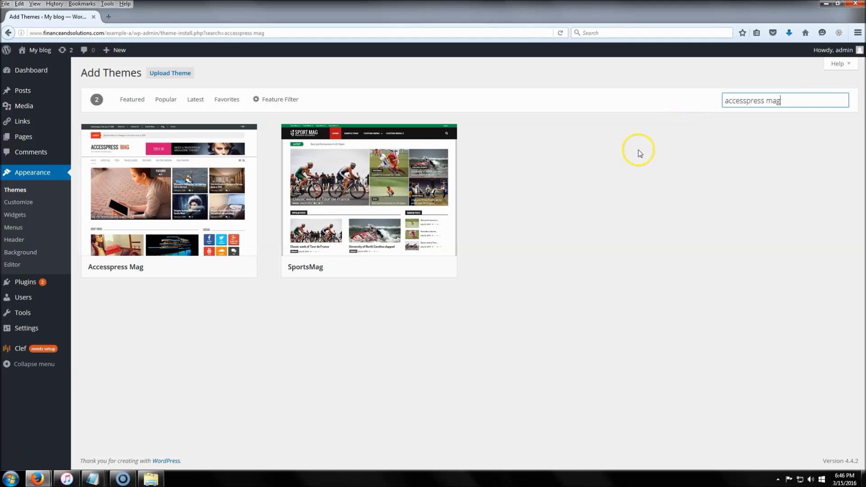
pyautogui.moveTo(154, 262)
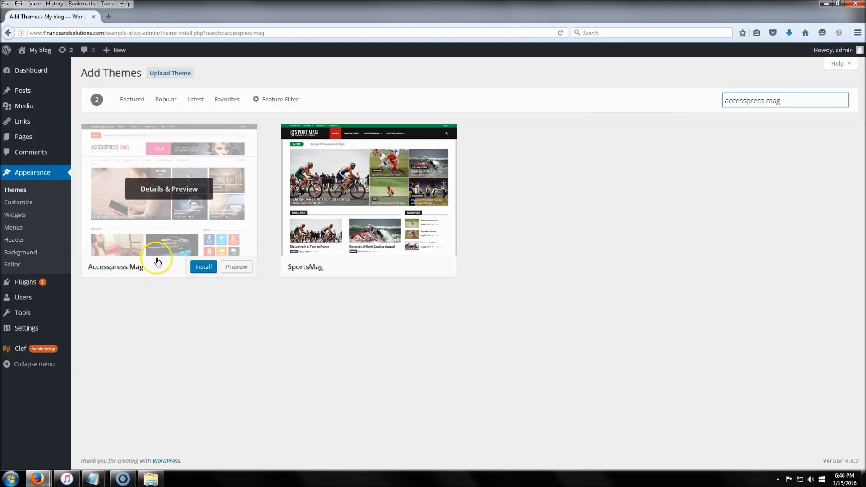
pyautogui.click(204, 267)
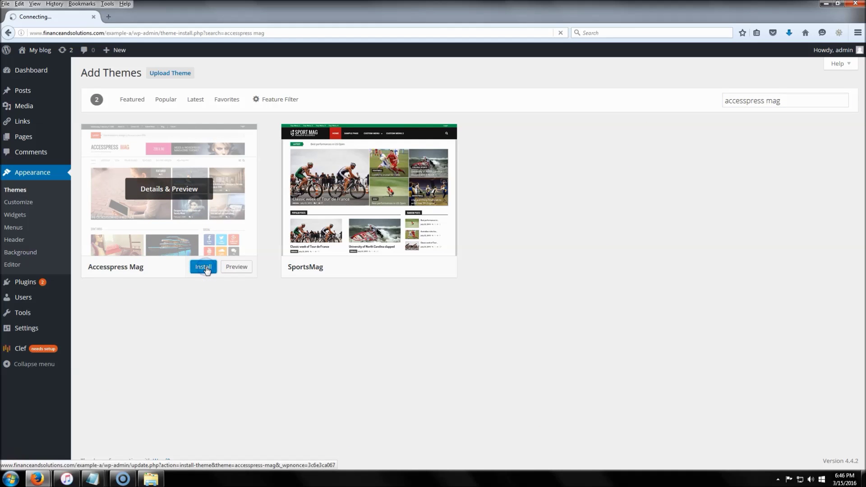
pyautogui.click(218, 280)
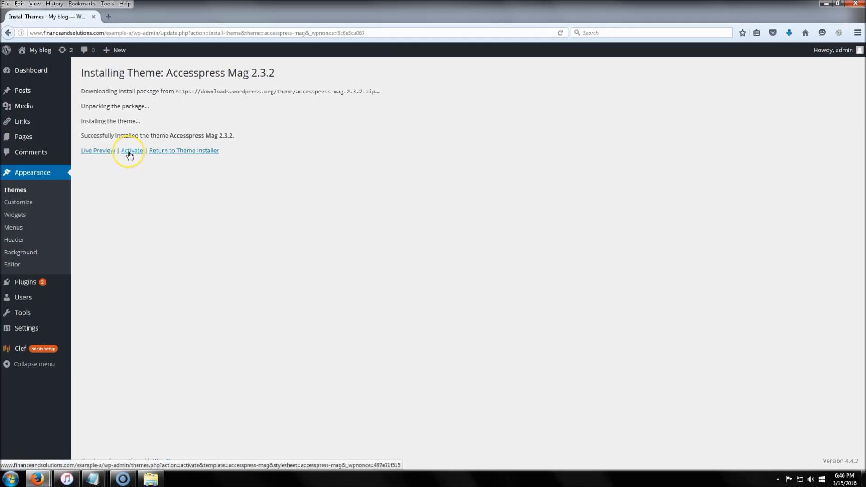
pyautogui.click(98, 155)
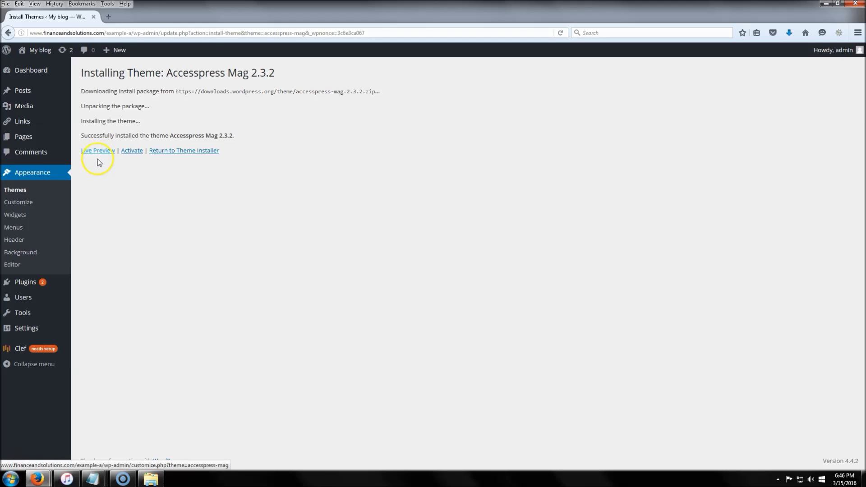
pyautogui.click(134, 152)
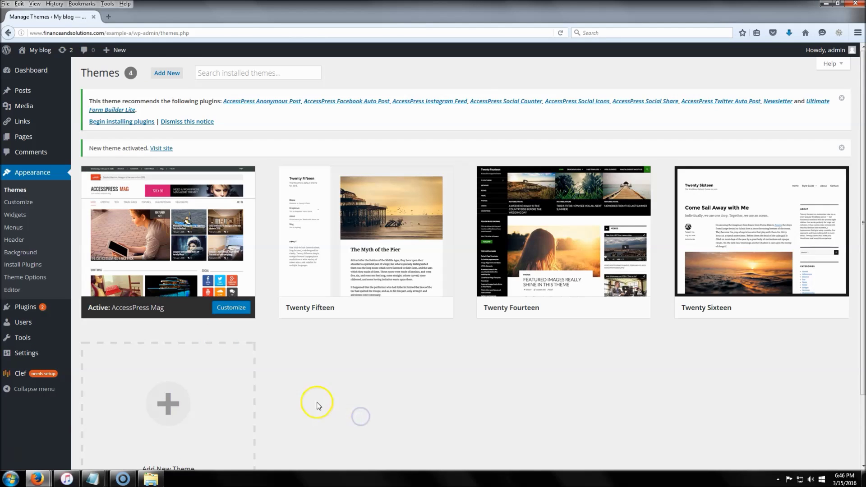
# View the site with the AccessPress Mag theme in a separate browser tab and return to theme management.
pyautogui.rightClick(42, 53)
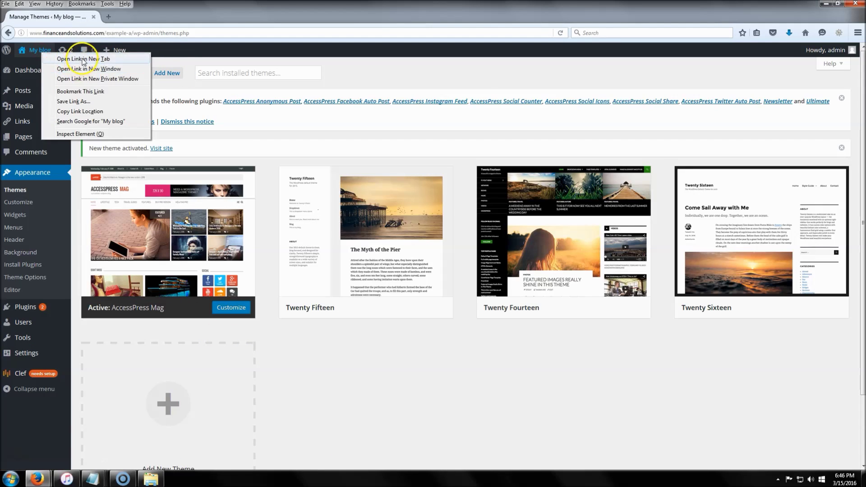
pyautogui.click(99, 60)
pyautogui.click(134, 18)
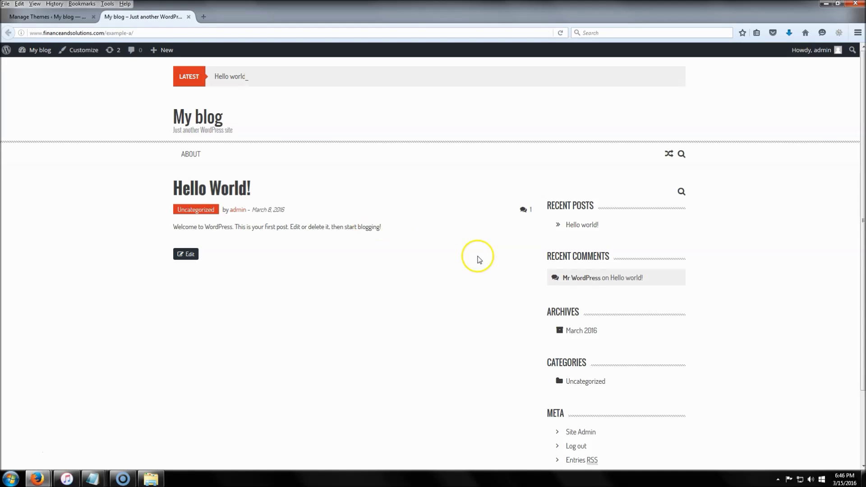
pyautogui.scroll(-3, 149, 267)
pyautogui.scroll(3, 148, 270)
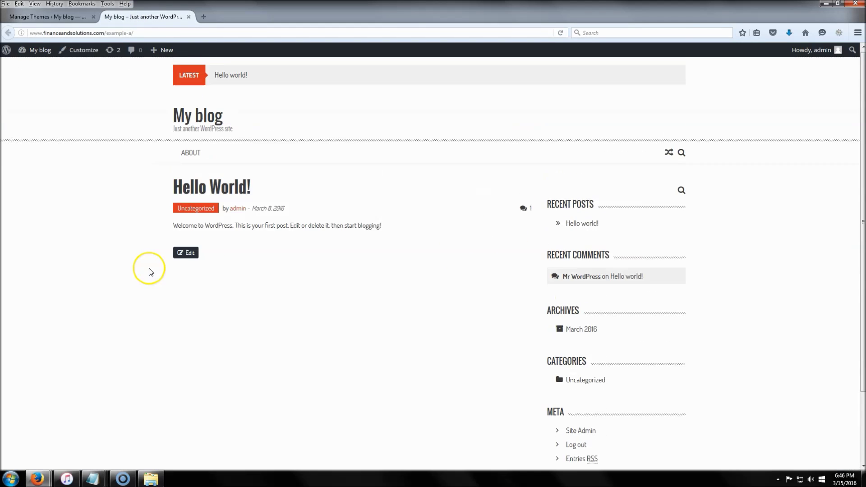
pyautogui.click(189, 17)
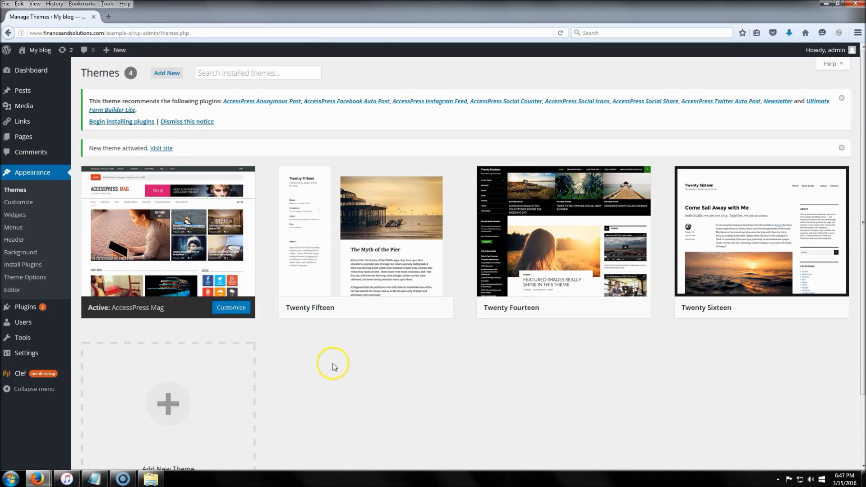
# Start a new post and title it "The Best Juicing Recipes Of 2016", copied from the Example Blog Posts file in Notepad.
pyautogui.moveTo(32, 90)
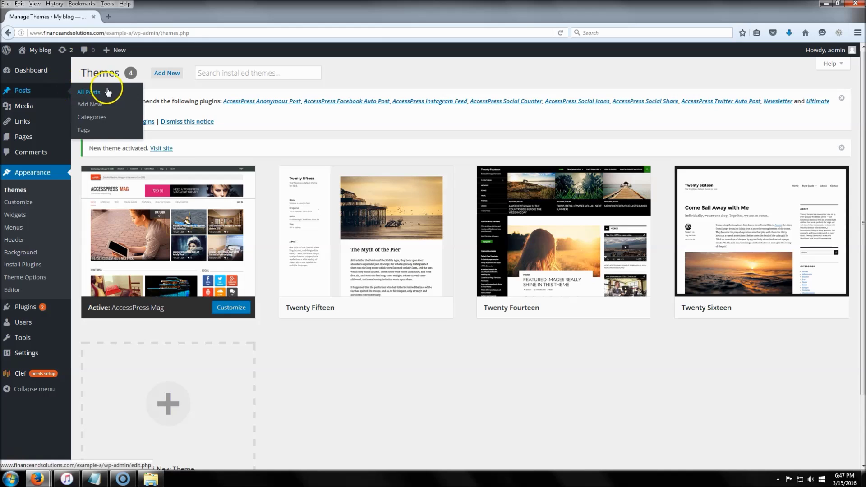
pyautogui.click(97, 109)
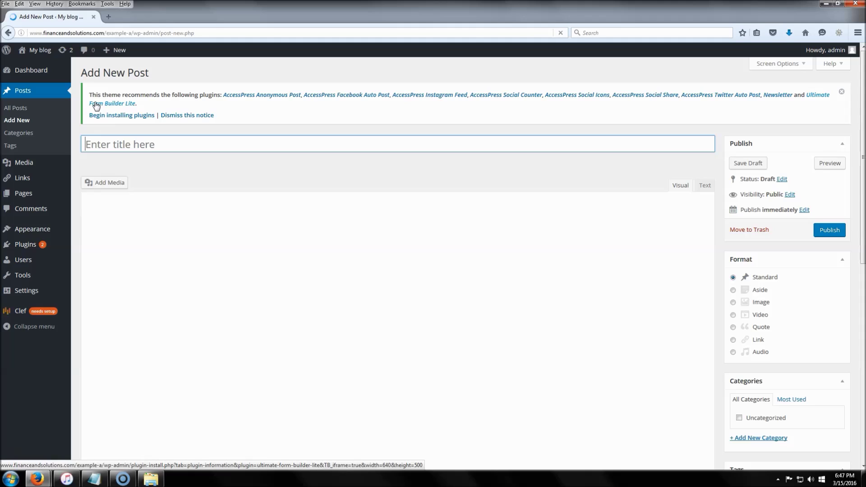
pyautogui.click(149, 143)
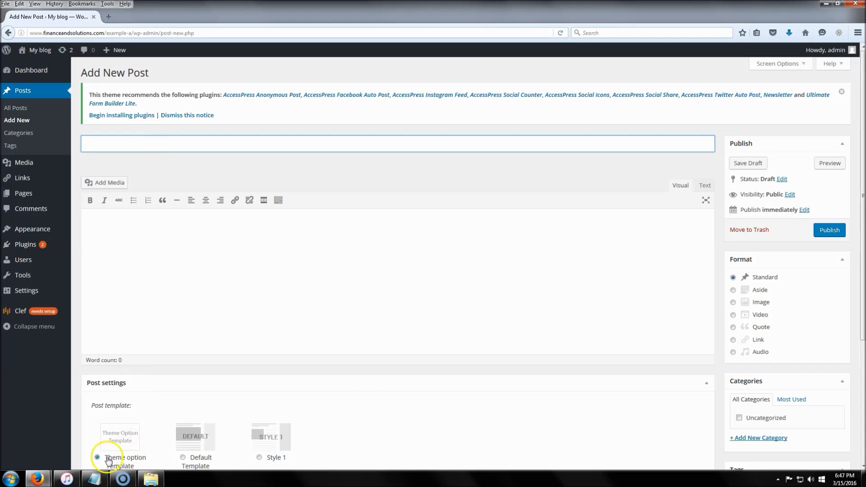
pyautogui.click(94, 479)
pyautogui.moveTo(293, 66); pyautogui.dragTo(174, 66)
pyautogui.hotkey('ctrl', 'c')
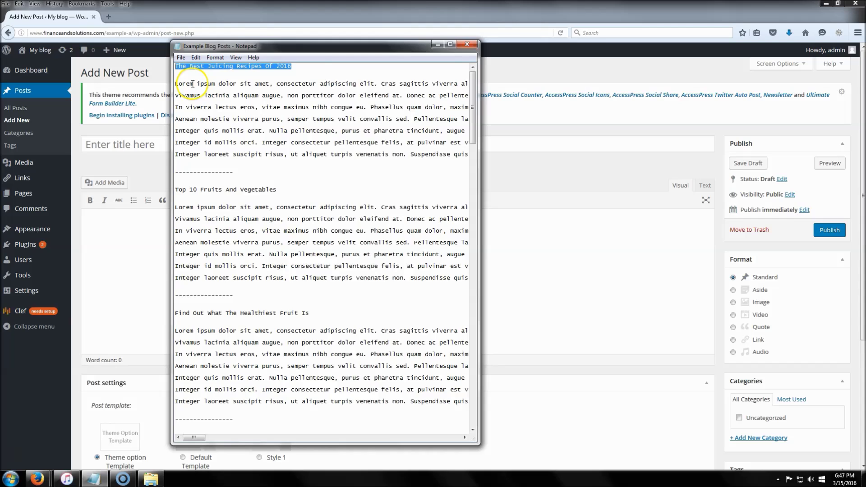
pyautogui.click(125, 141)
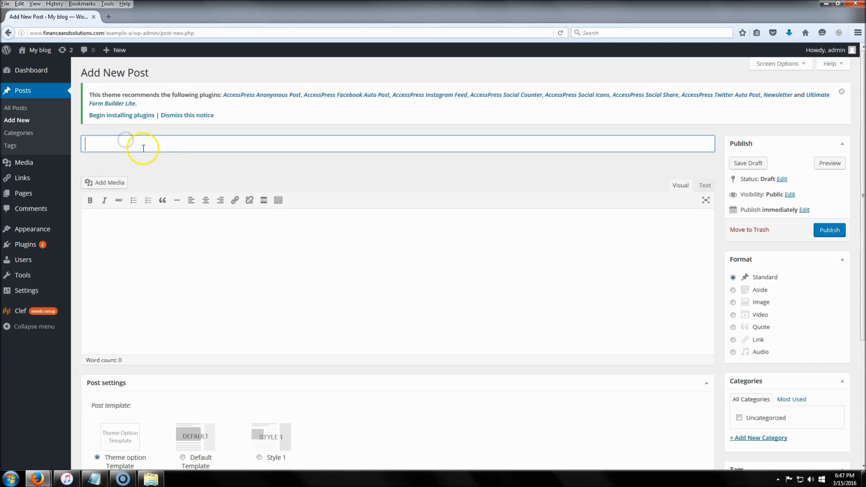
pyautogui.hotkey('ctrl', 'v')
# Copy the lorem ipsum text of the first example post from Notepad into the body of the new post.
pyautogui.click(95, 479)
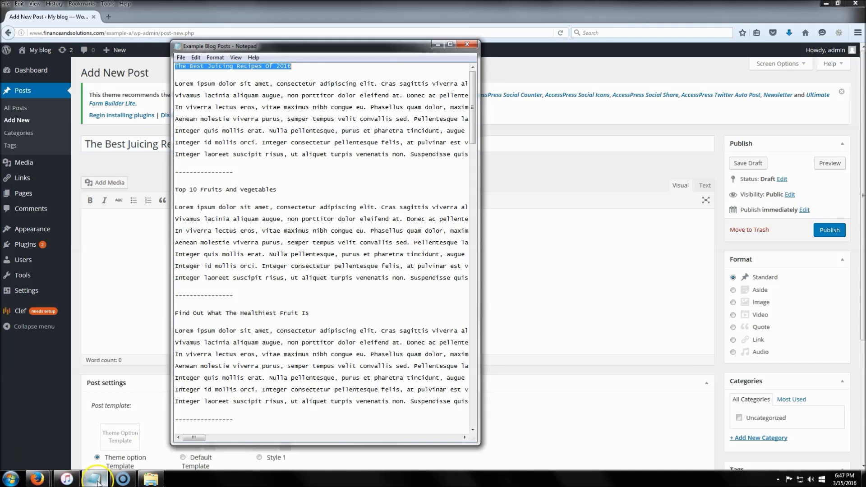
pyautogui.moveTo(176, 84); pyautogui.dragTo(197, 161)
pyautogui.hotkey('ctrl', 'c')
pyautogui.click(129, 264)
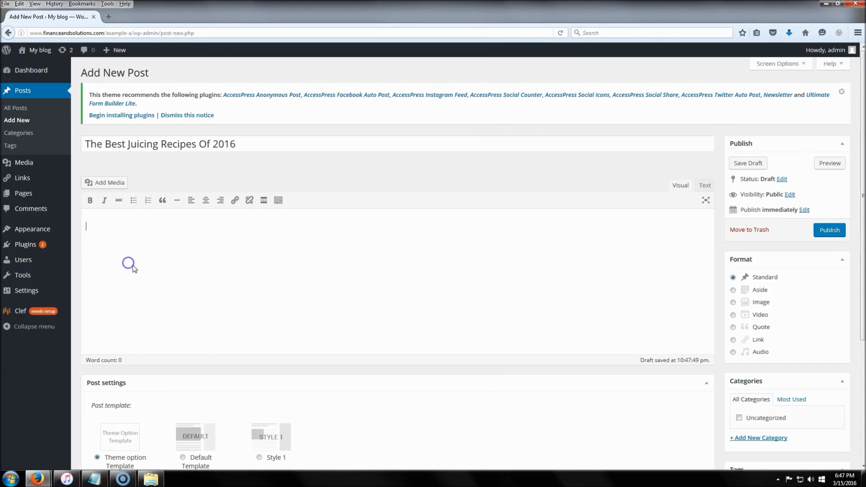
pyautogui.hotkey('ctrl', 'v')
pyautogui.scroll(5, 225, 226)
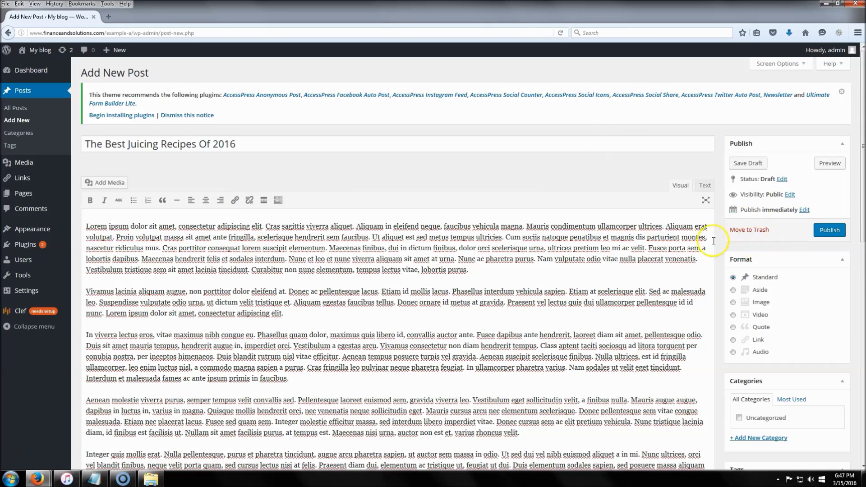
# Upload the desktop image "1. The Best Juicing Recipes Of 2016" and set it as the post's featured image.
pyautogui.scroll(-4, 644, 199)
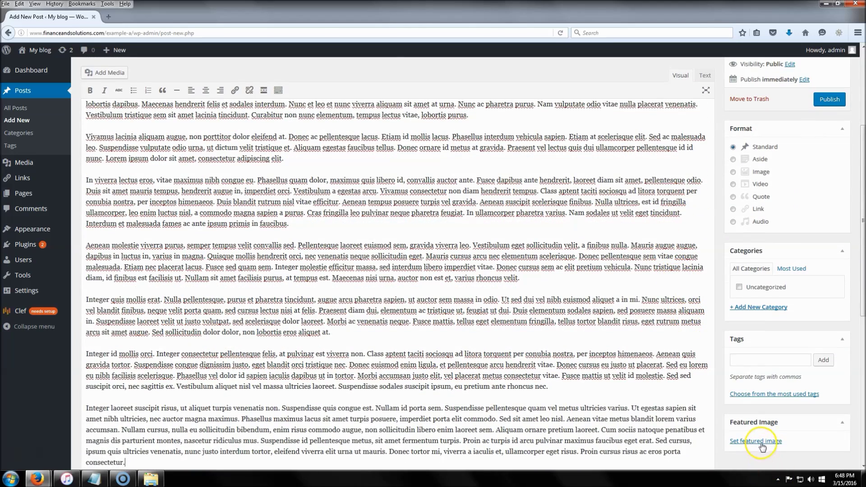
pyautogui.click(762, 442)
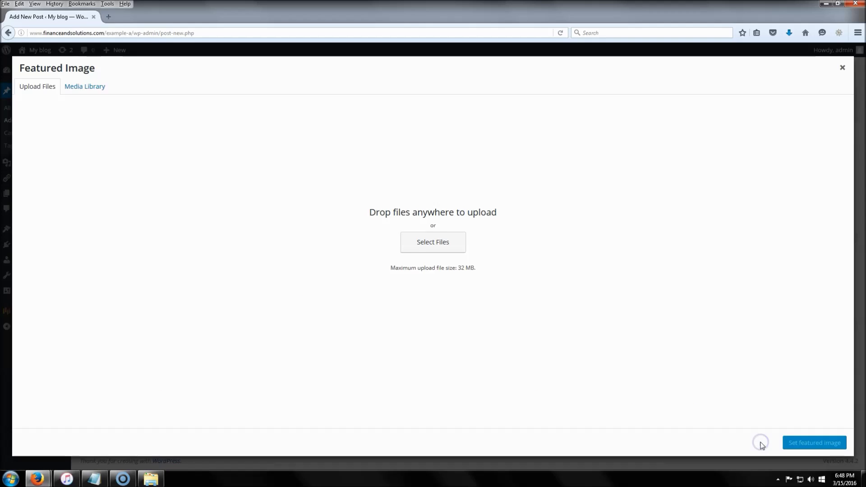
pyautogui.click(434, 244)
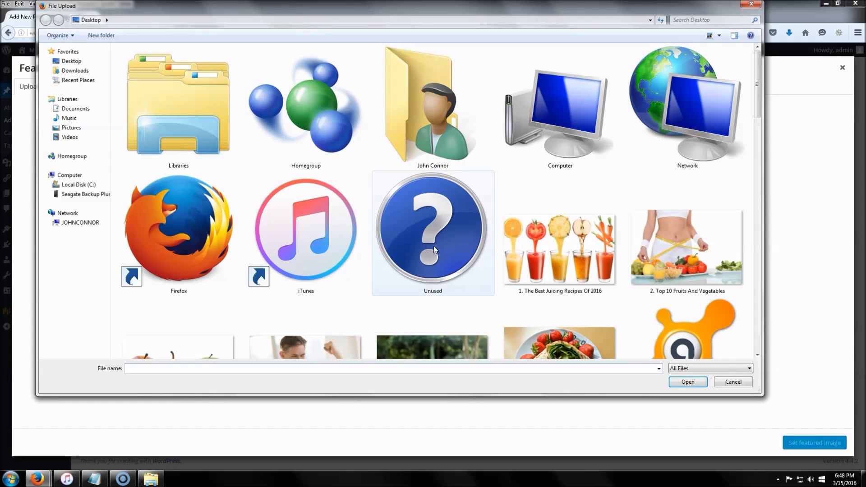
pyautogui.click(539, 257)
pyautogui.click(688, 382)
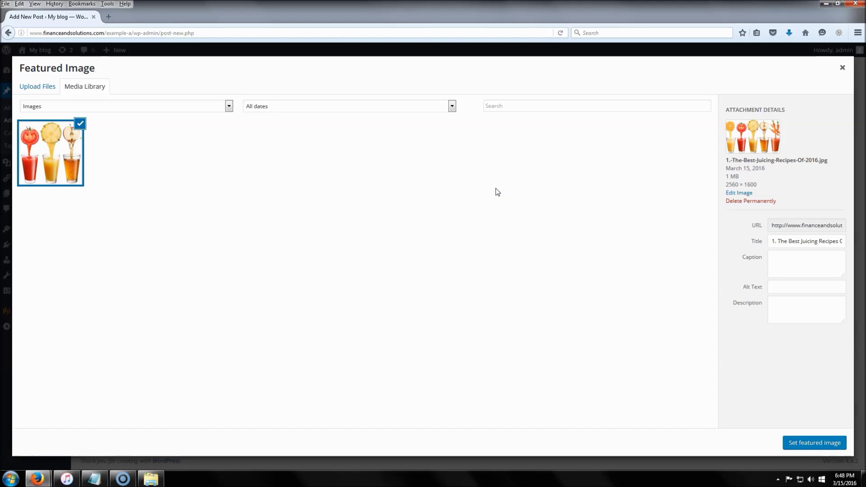
pyautogui.click(815, 441)
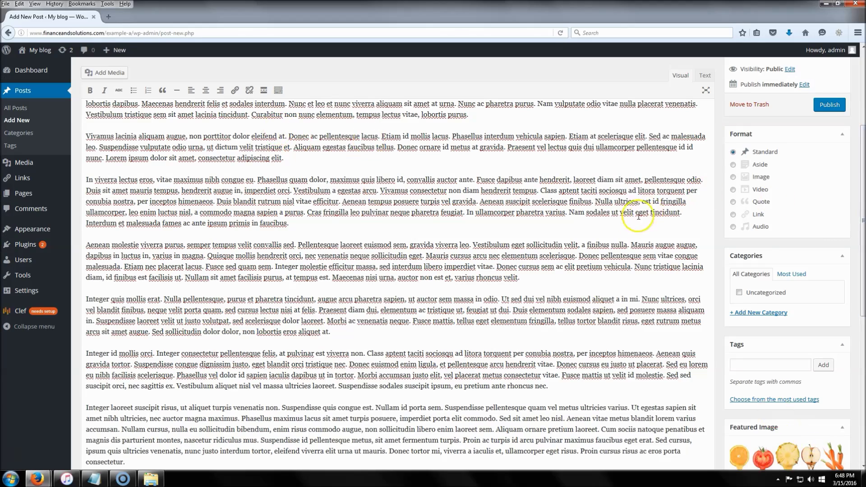
# Publish the post "The Best Juicing Recipes Of 2016".
pyautogui.scroll(5, 632, 216)
pyautogui.scroll(-2, 574, 238)
pyautogui.scroll(-1, 575, 239)
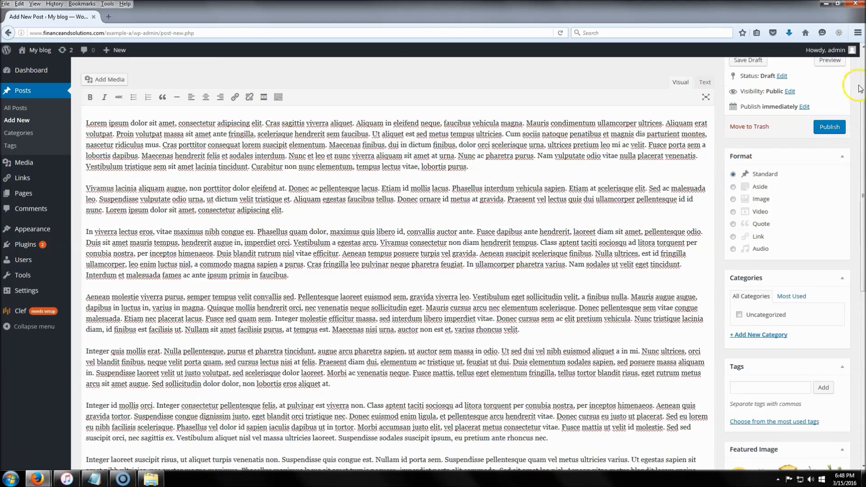
pyautogui.click(830, 126)
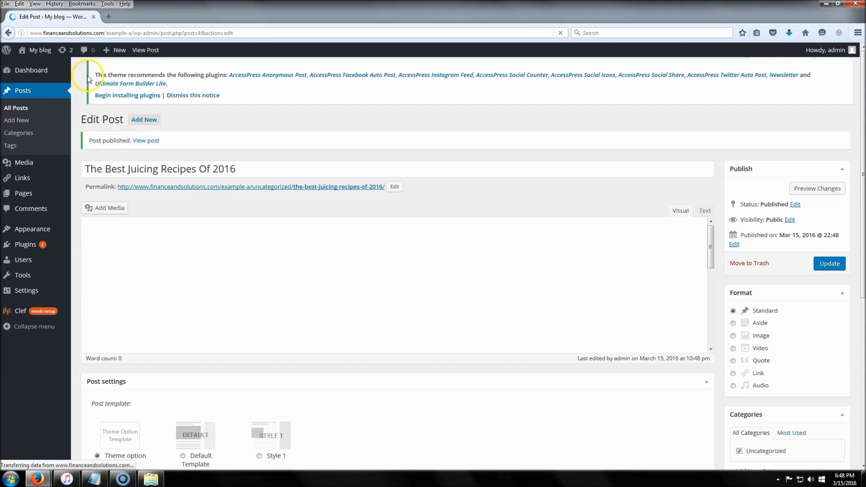
# View the My blog front page in a separate browser tab.
pyautogui.rightClick(49, 51)
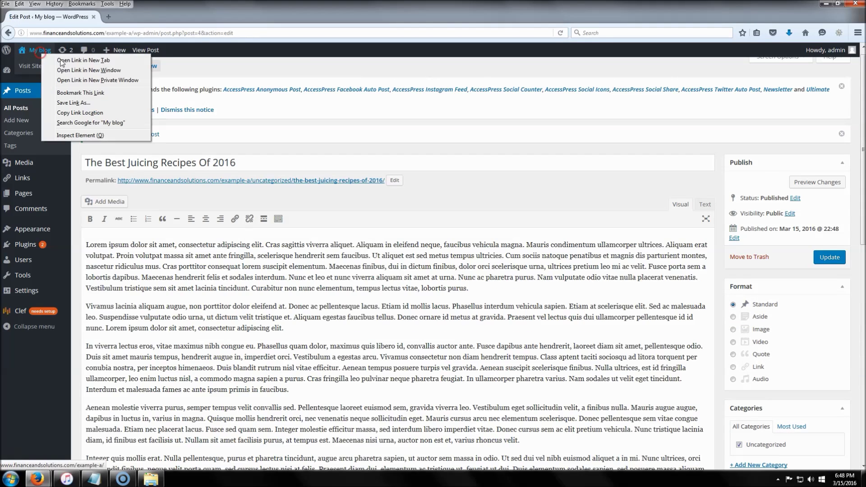
pyautogui.click(77, 62)
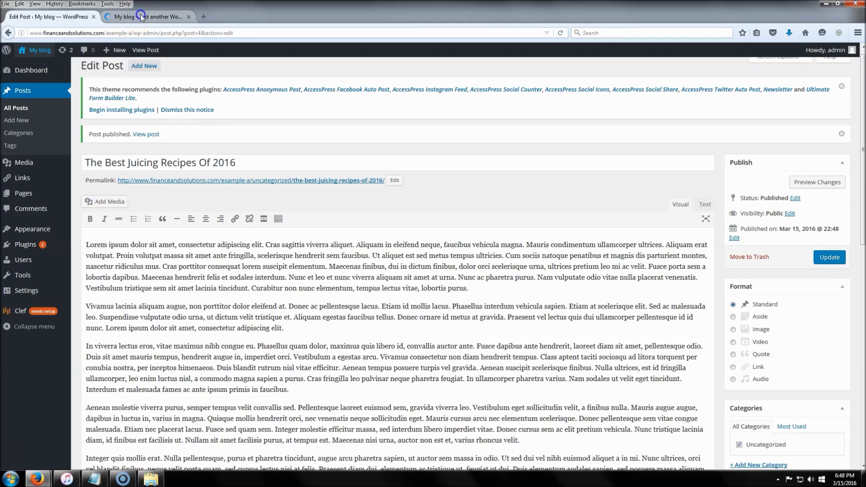
pyautogui.click(141, 17)
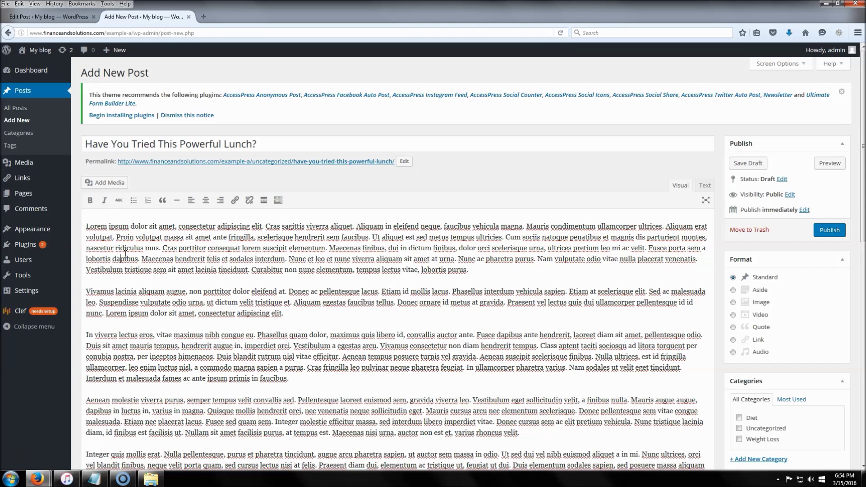
# Examine the media library for inserting images into the lunch post's text and close it without inserting anything.
pyautogui.click(105, 237)
pyautogui.click(93, 279)
pyautogui.click(105, 183)
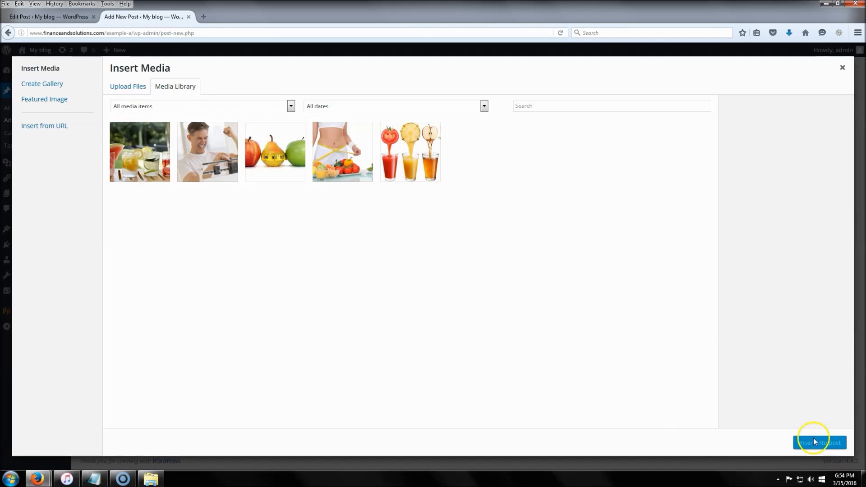
pyautogui.click(844, 68)
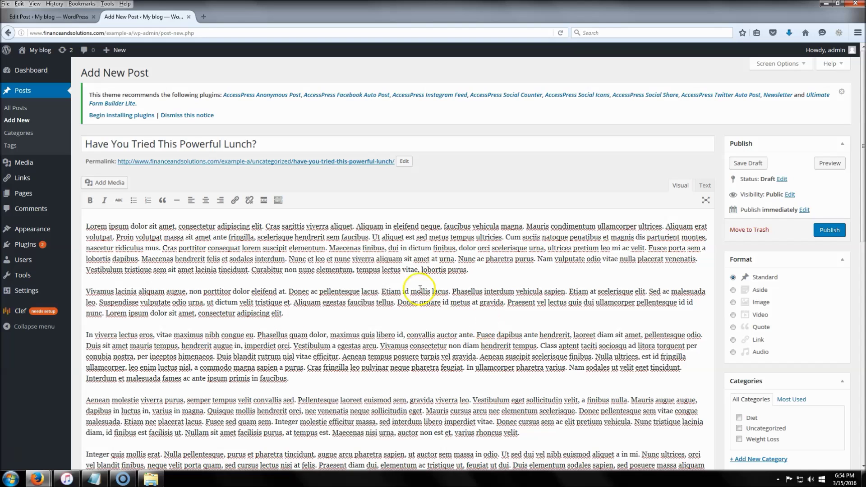
# Assign the post "Have You Tried This Powerful Lunch?" to the categories Diet and Weight Loss.
pyautogui.scroll(-2, 313, 252)
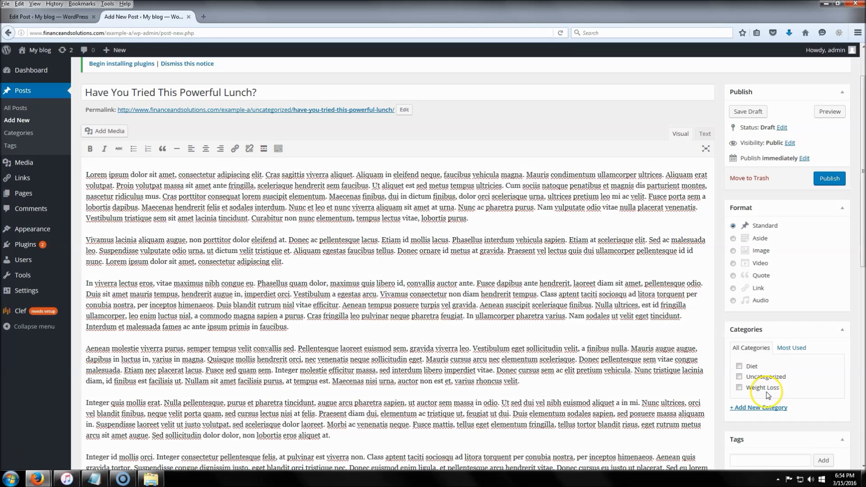
pyautogui.click(757, 409)
pyautogui.scroll(-2, 763, 407)
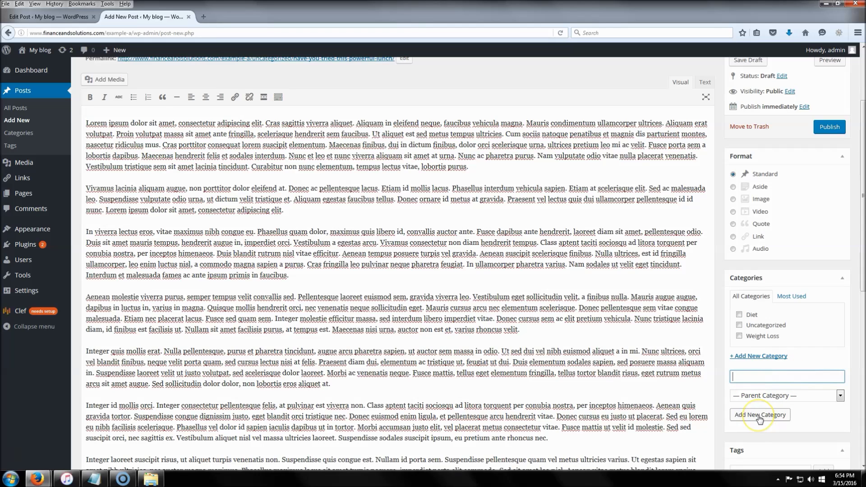
pyautogui.click(751, 314)
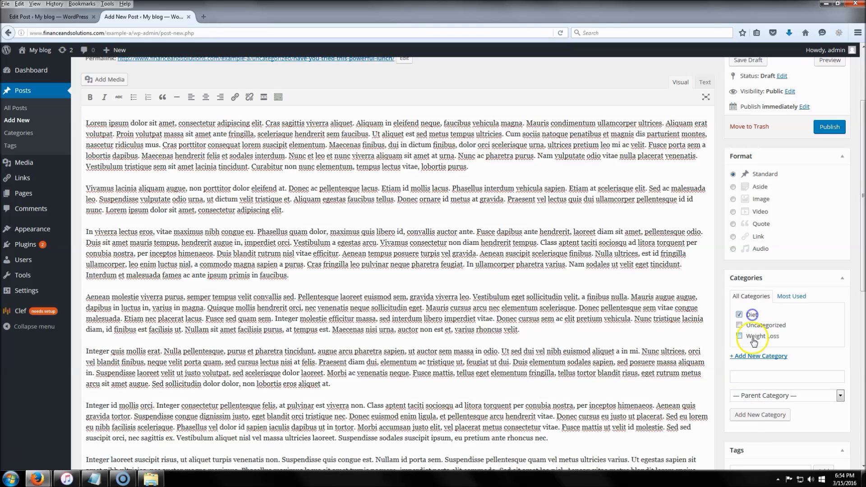
pyautogui.click(749, 338)
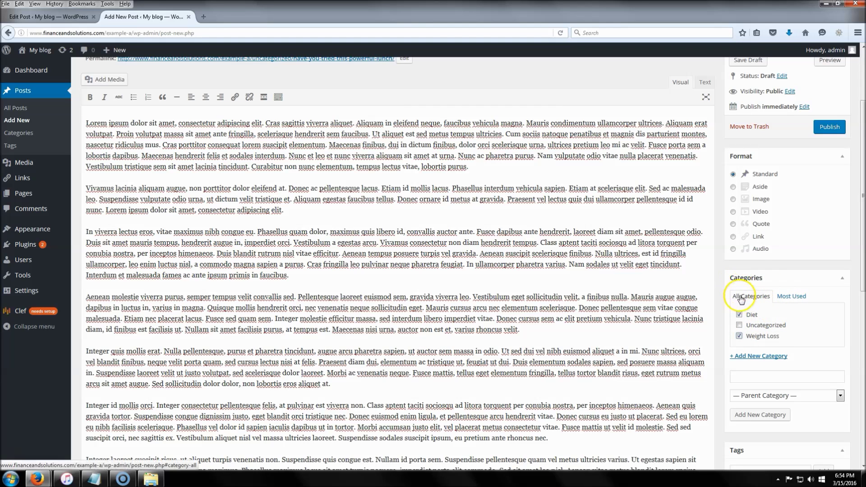
# Upload "6. Have You Tried This Powerful Lunch.jpg" as the post's featured image and publish the post.
pyautogui.scroll(-10, 702, 384)
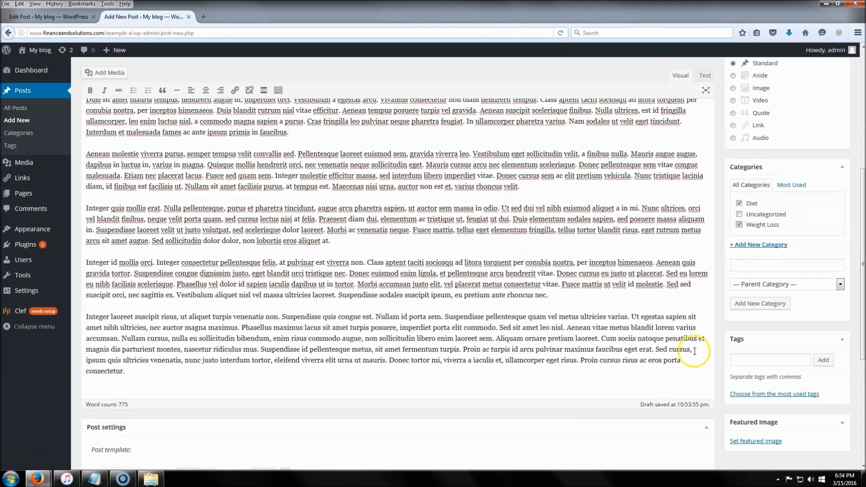
pyautogui.click(762, 442)
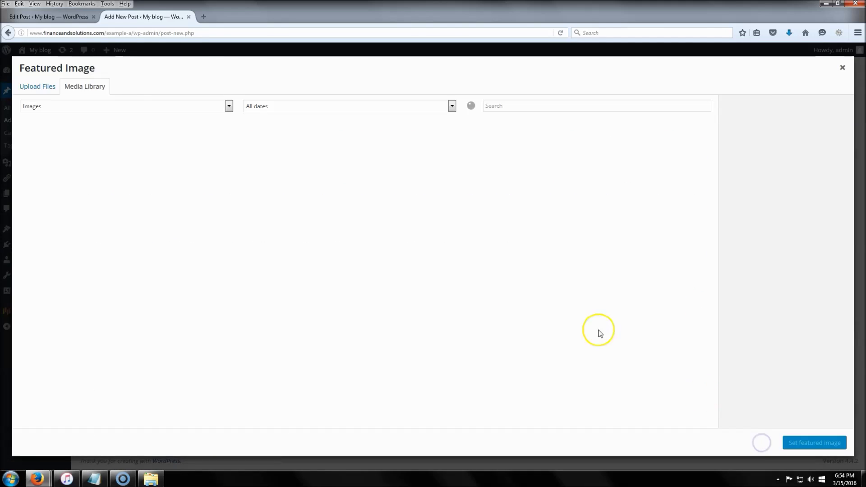
pyautogui.click(43, 84)
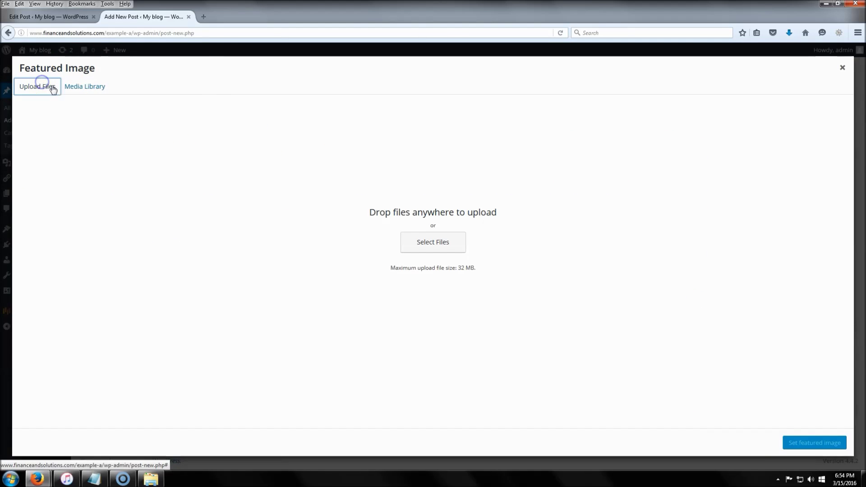
pyautogui.click(465, 245)
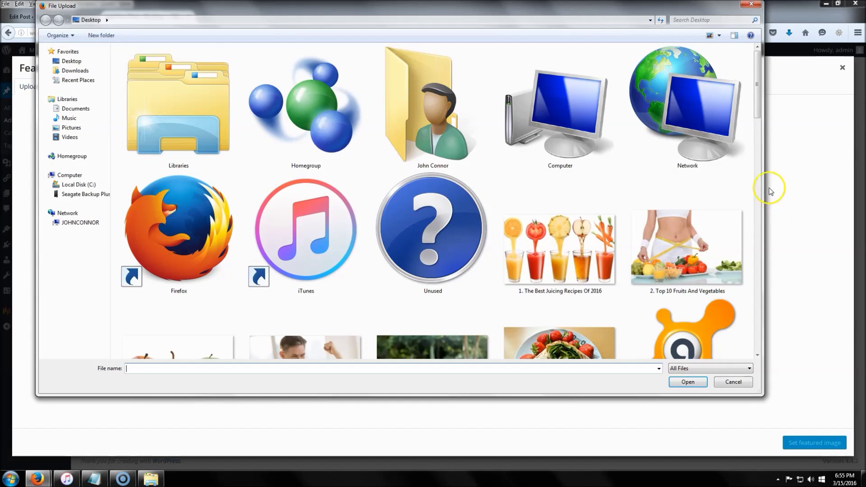
pyautogui.click(584, 341)
pyautogui.click(688, 382)
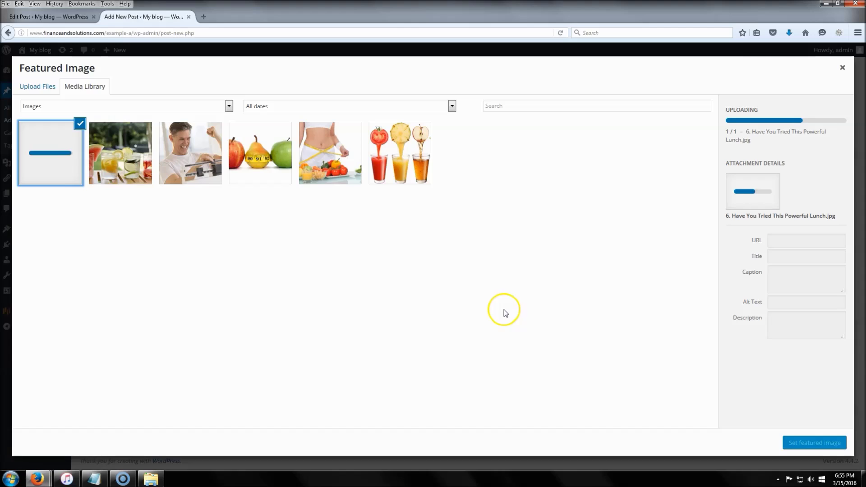
pyautogui.click(829, 445)
pyautogui.scroll(5, 547, 253)
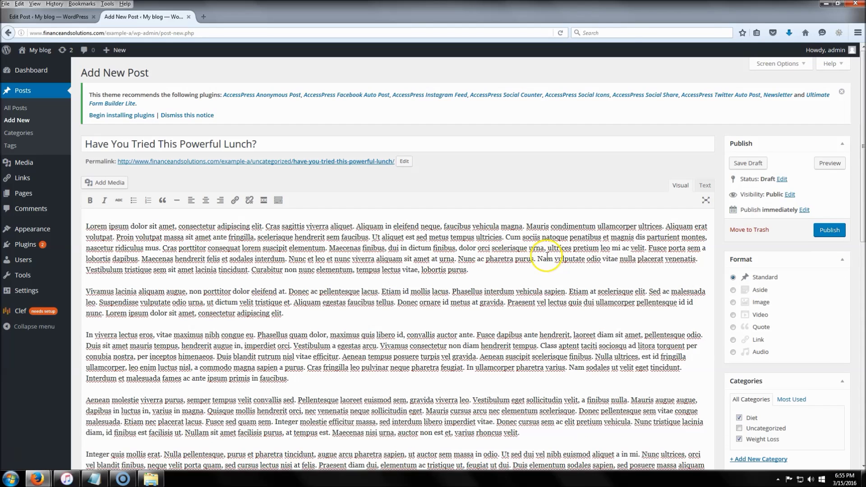
pyautogui.click(830, 230)
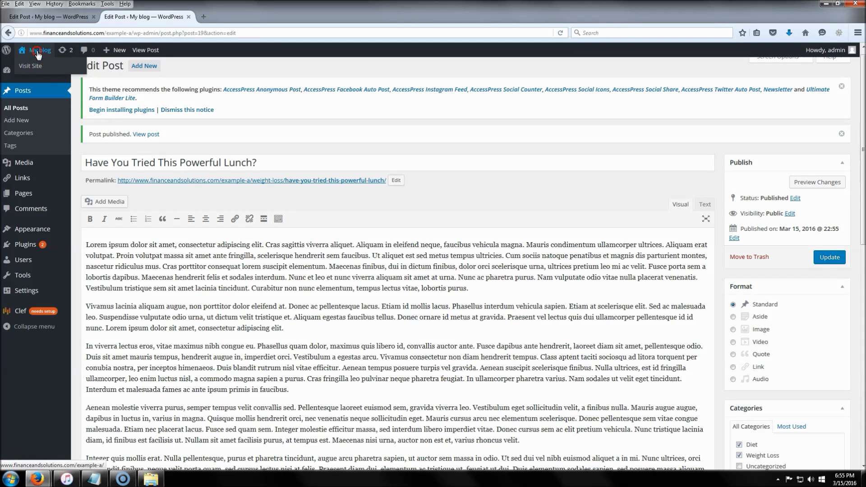
# View the blog's front page with the published lunch post in a separate browser tab and close that tab.
pyautogui.rightClick(38, 51)
pyautogui.click(75, 60)
pyautogui.click(228, 17)
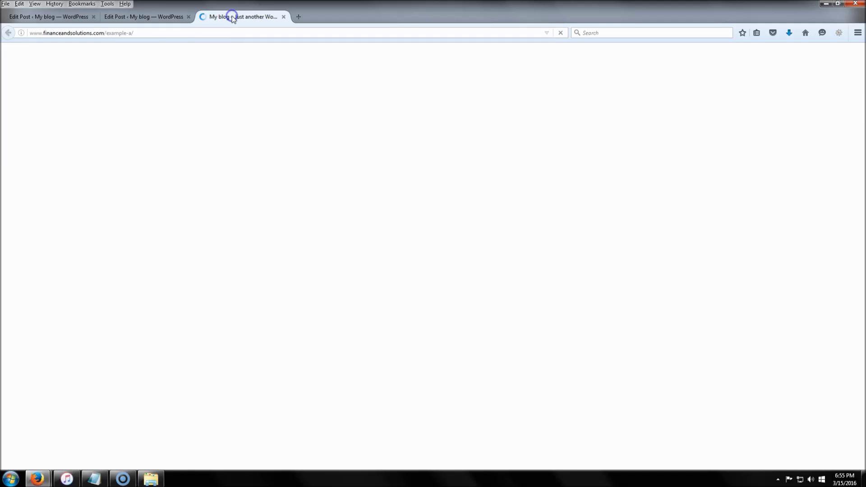
pyautogui.click(118, 289)
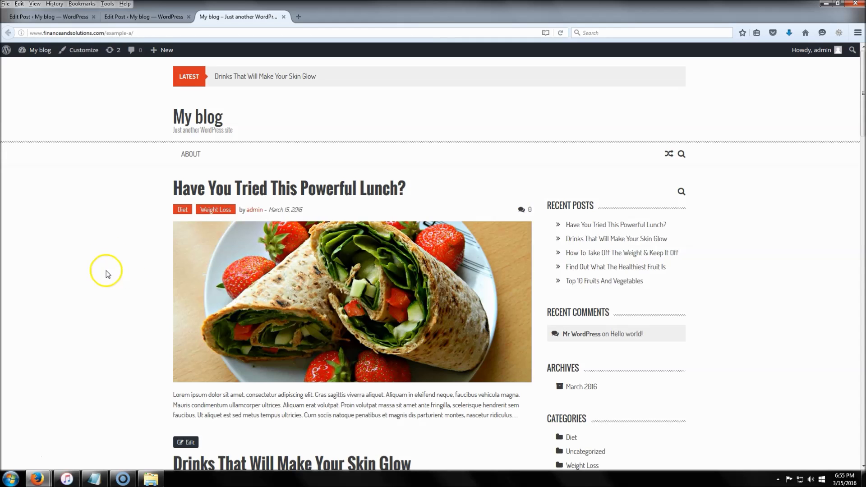
pyautogui.click(283, 17)
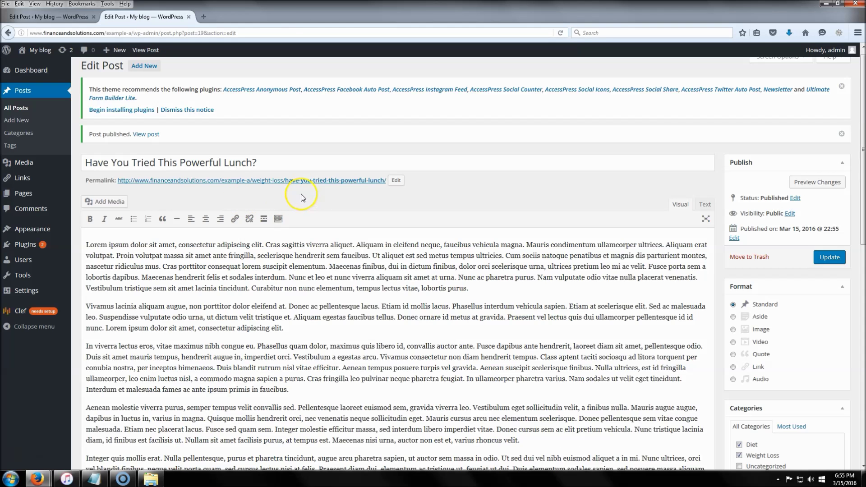
# Publish a new empty page titled "Weight Loss" and open the site's front page in a separate browser tab.
pyautogui.moveTo(21, 197)
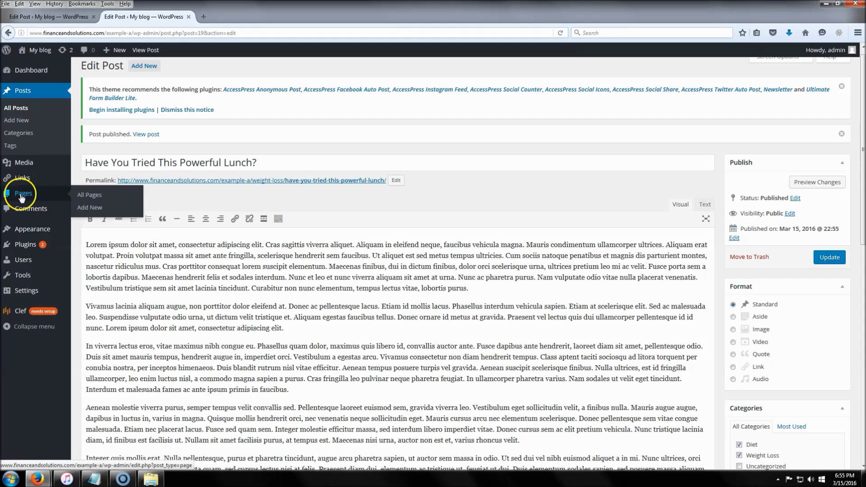
pyautogui.click(91, 208)
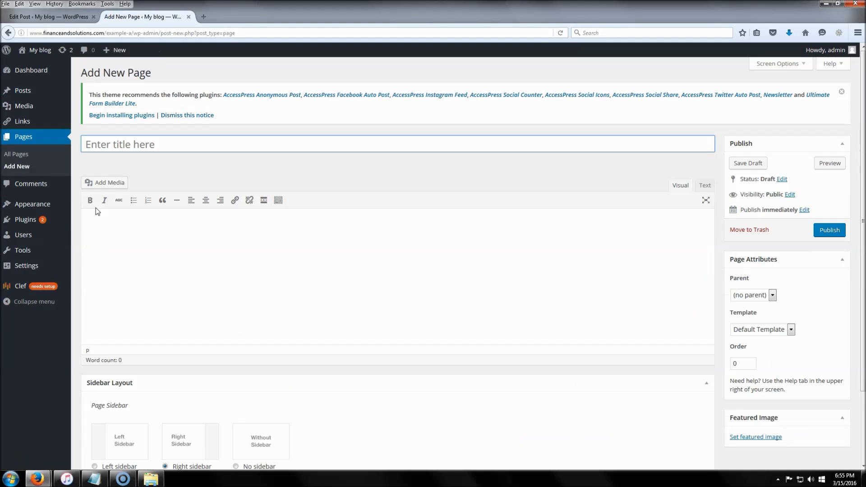
pyautogui.click(135, 147)
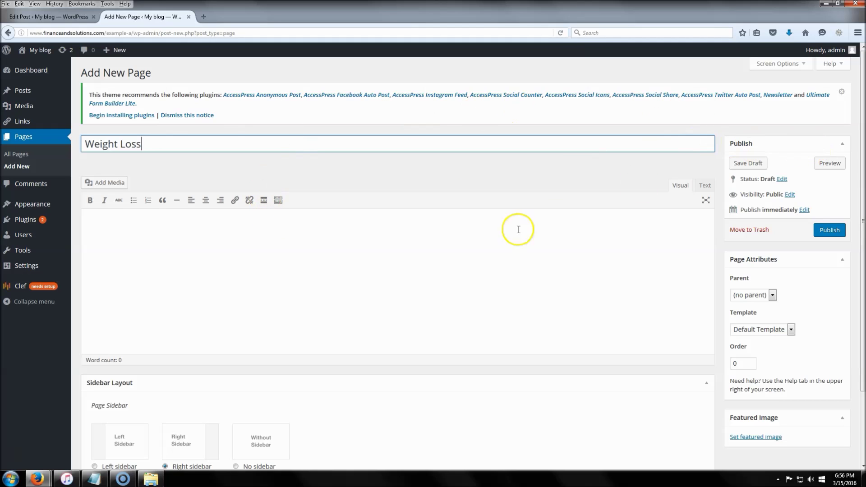
pyautogui.click(315, 256)
pyautogui.click(127, 231)
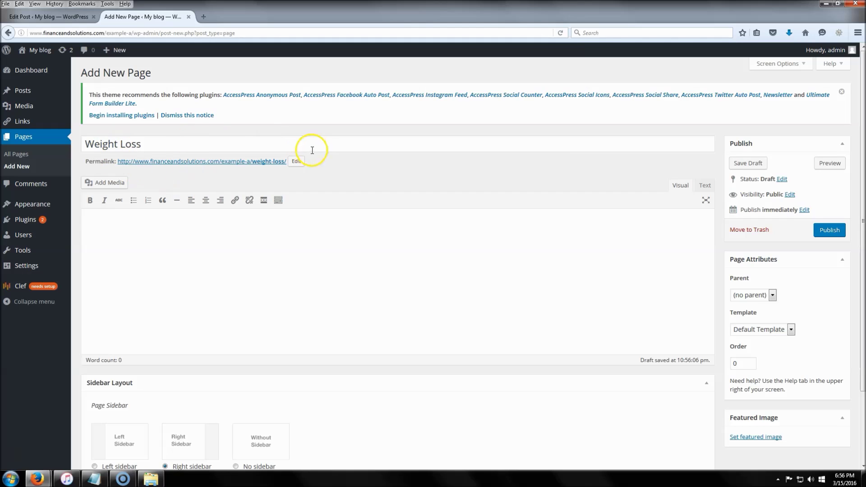
pyautogui.click(270, 293)
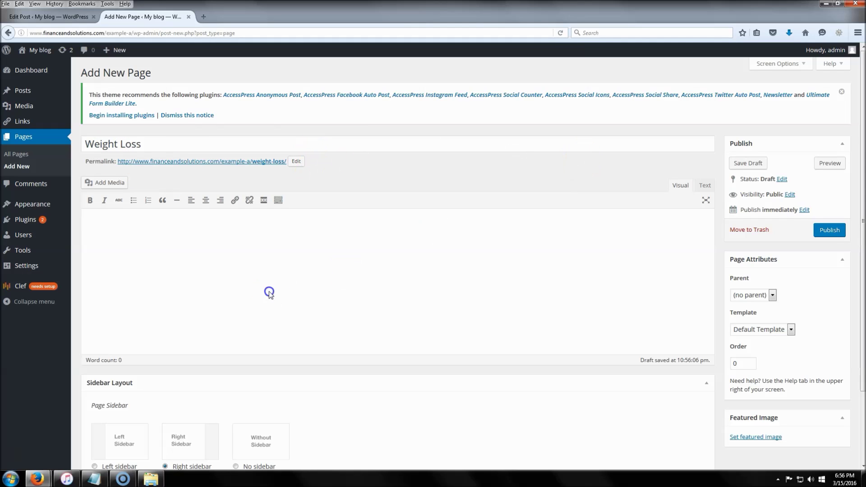
pyautogui.click(828, 231)
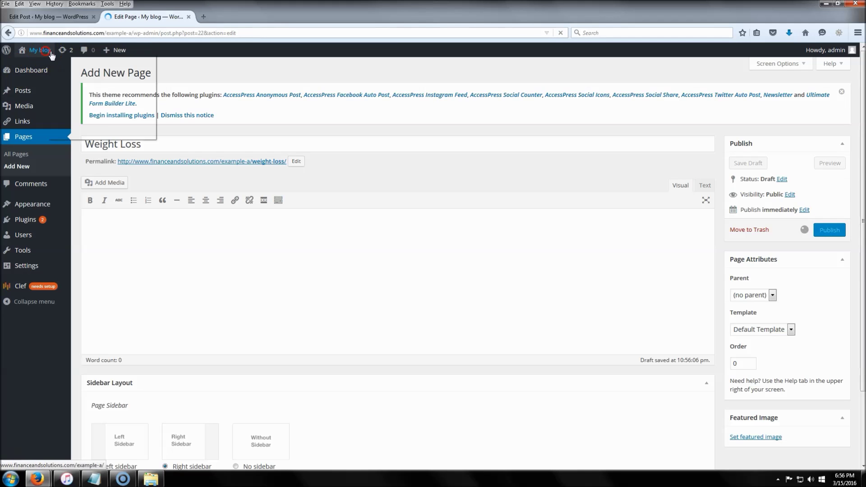
pyautogui.rightClick(47, 52)
pyautogui.click(82, 57)
pyautogui.click(225, 17)
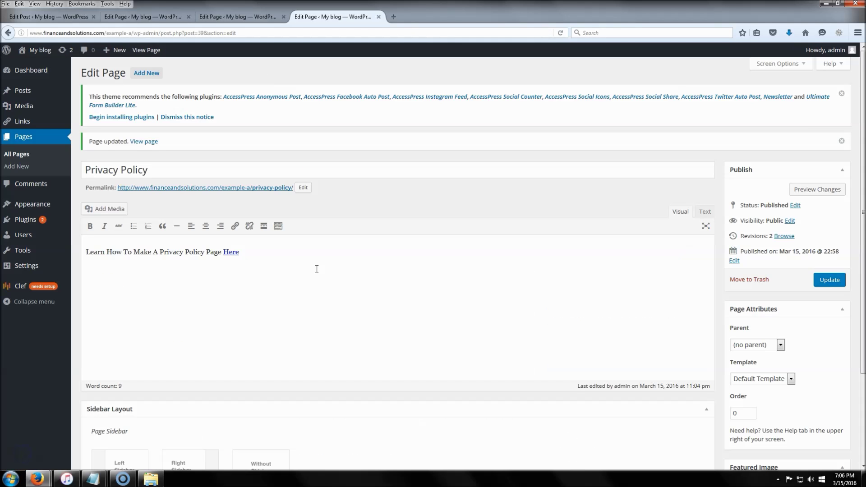
# Open the site's front page from the Privacy Policy page's editor in a separate tab and examine its navigation menu.
pyautogui.click(316, 269)
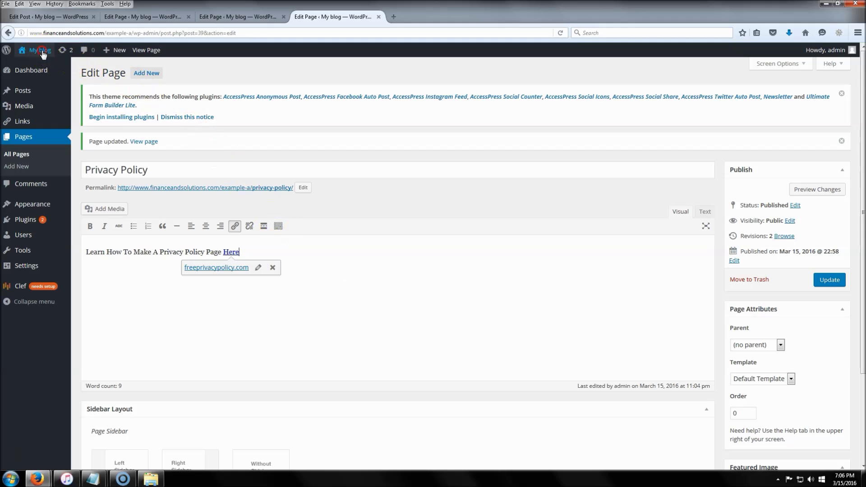
pyautogui.rightClick(18, 50)
pyautogui.click(85, 60)
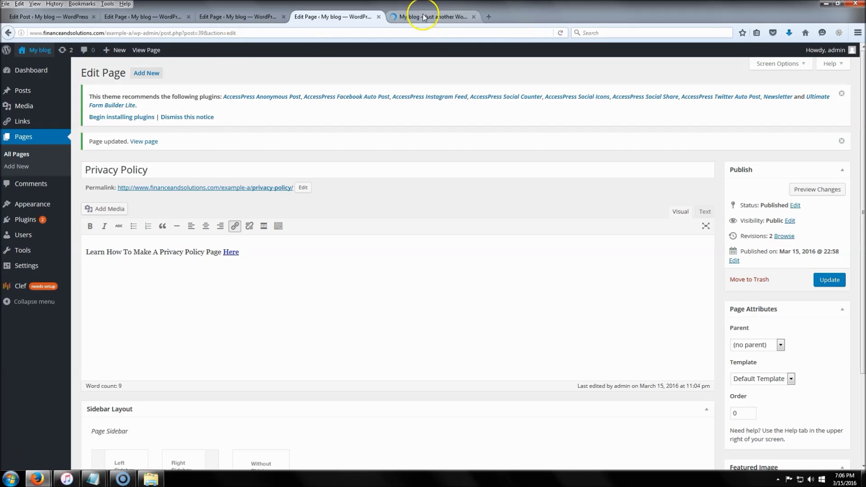
pyautogui.click(424, 17)
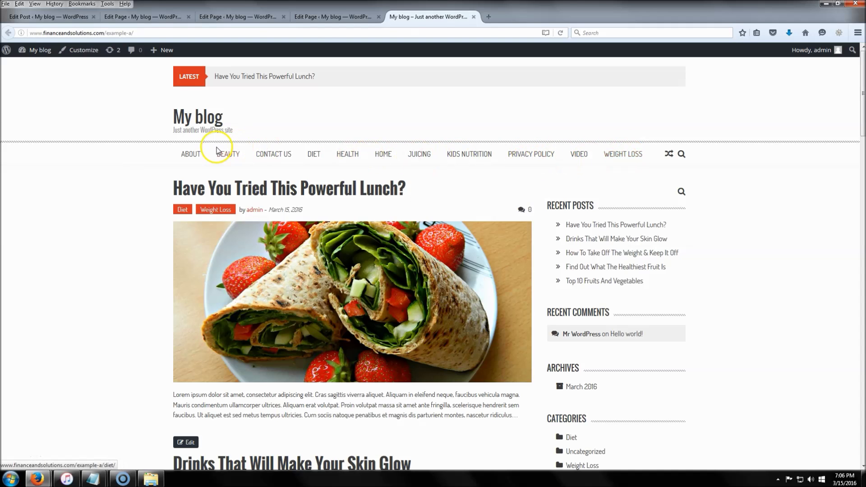
pyautogui.click(343, 18)
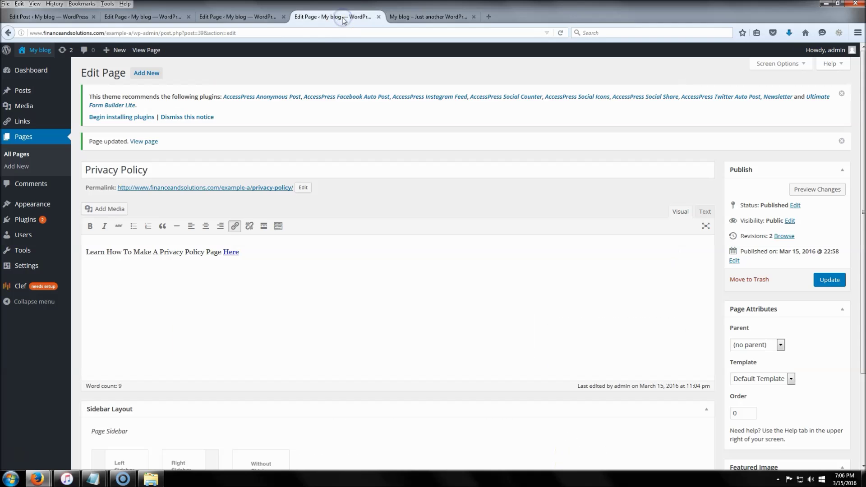
pyautogui.click(397, 17)
# Open the Privacy Policy, Contact Us and About pages in separate tabs and look through each one.
pyautogui.rightClick(547, 157)
pyautogui.click(577, 165)
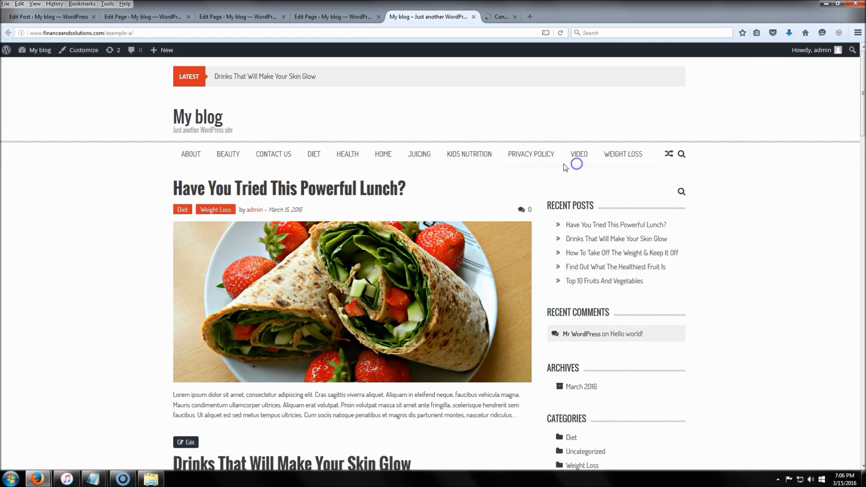
pyautogui.rightClick(275, 157)
pyautogui.click(312, 162)
pyautogui.rightClick(189, 155)
pyautogui.click(225, 161)
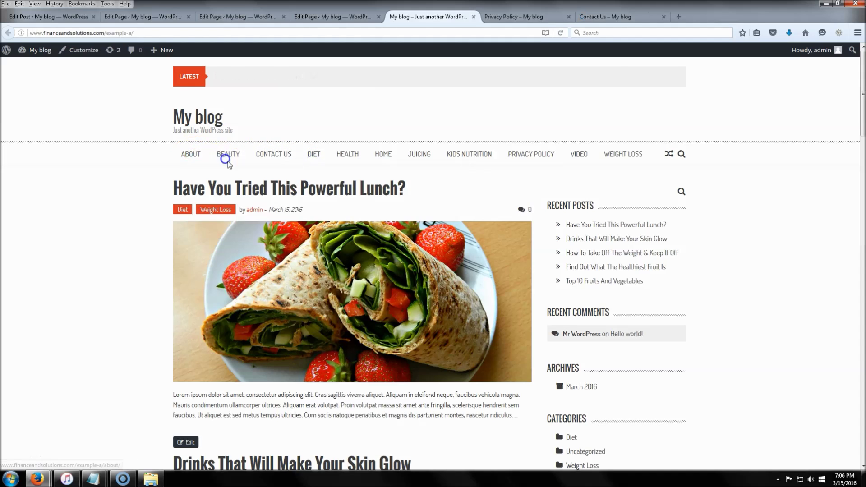
pyautogui.click(508, 18)
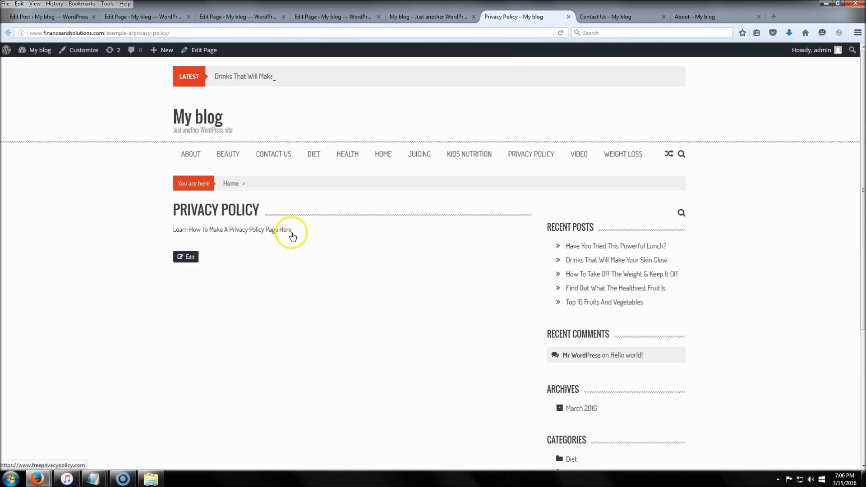
pyautogui.click(605, 16)
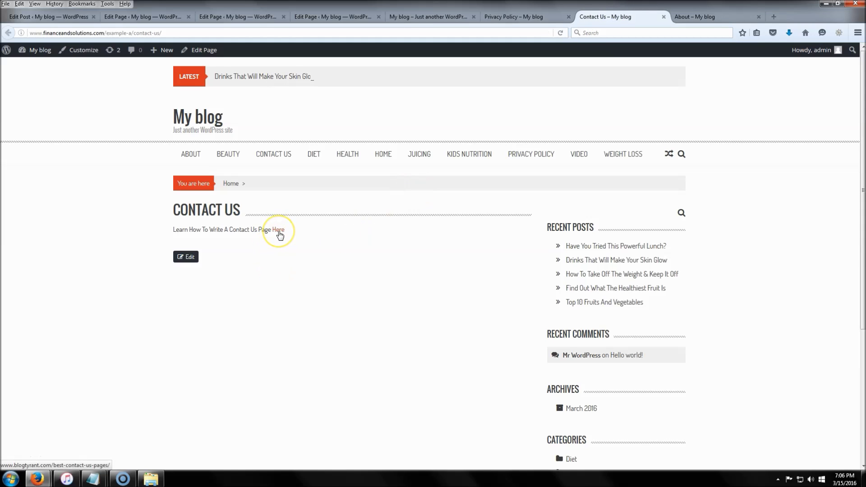
pyautogui.click(702, 18)
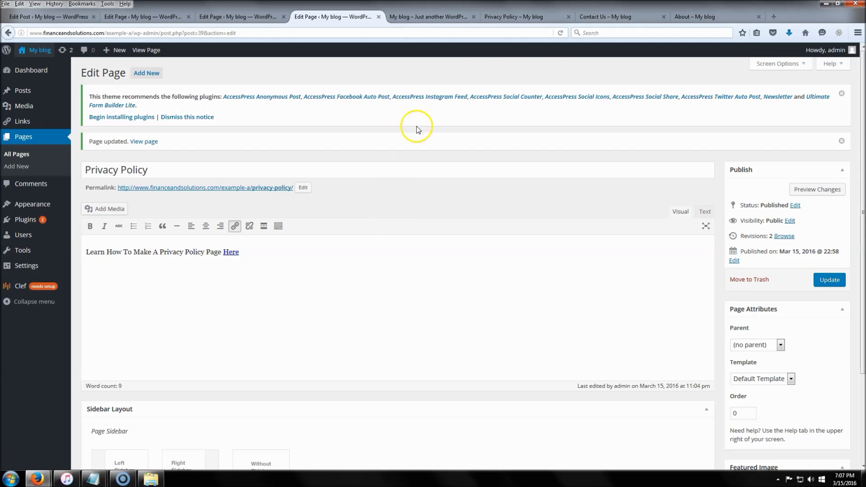
# Examine the front page's navigation order and the order attribute in the Privacy Policy page's editor.
pyautogui.click(413, 21)
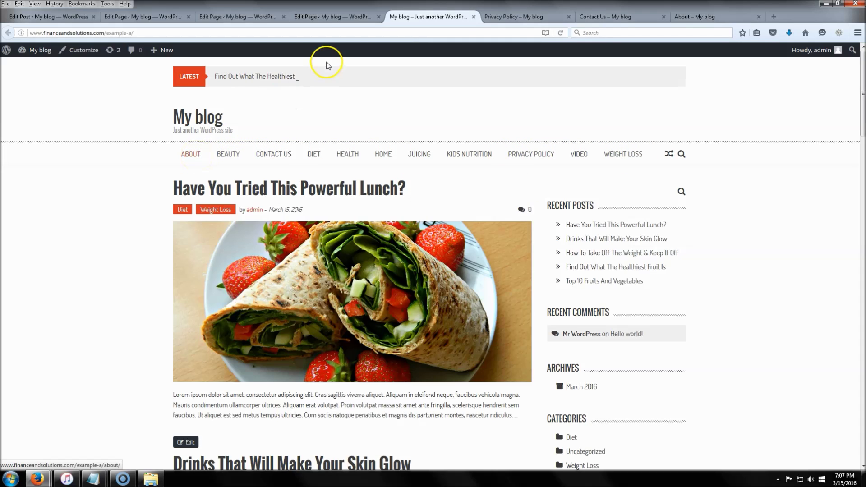
pyautogui.click(345, 17)
pyautogui.click(750, 417)
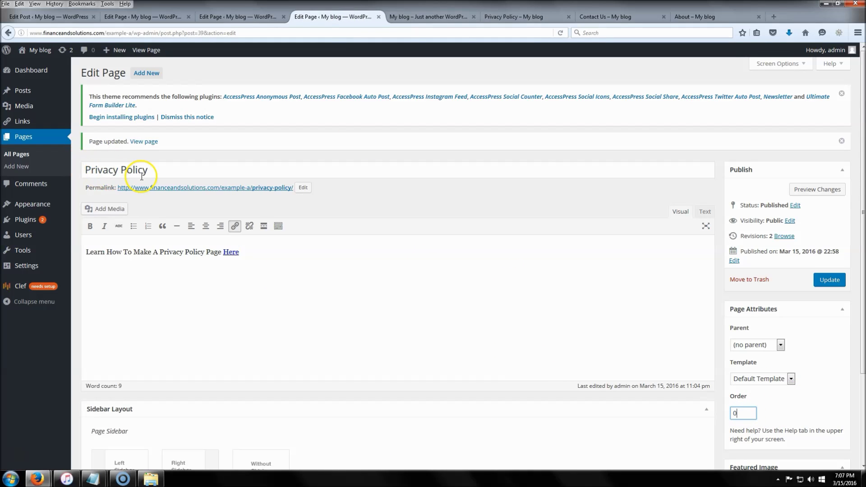
pyautogui.click(748, 414)
pyautogui.moveTo(751, 416); pyautogui.dragTo(697, 416)
pyautogui.click(533, 236)
pyautogui.click(215, 308)
# Set the site title to "Weight Loss Guide 2016" in the general settings.
pyautogui.click(25, 269)
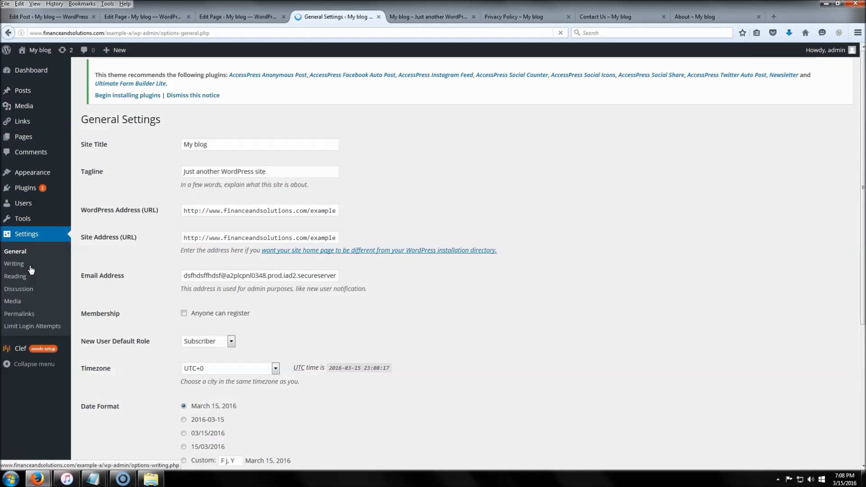
pyautogui.click(57, 270)
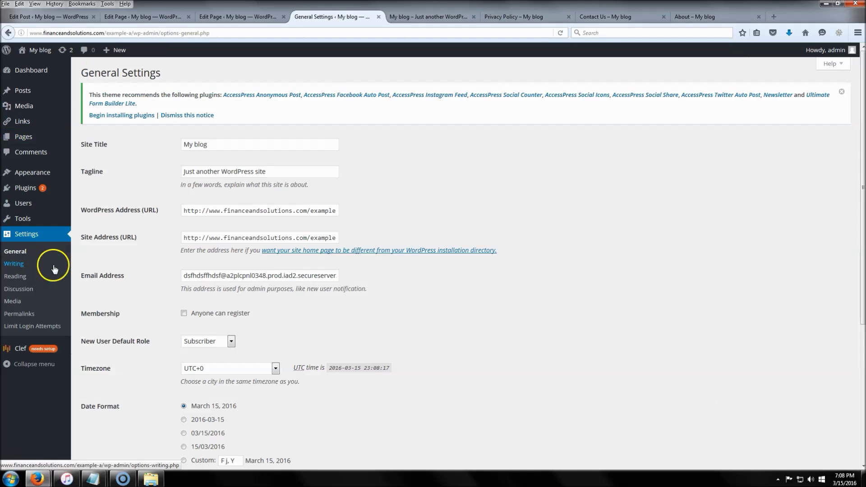
pyautogui.click(262, 144)
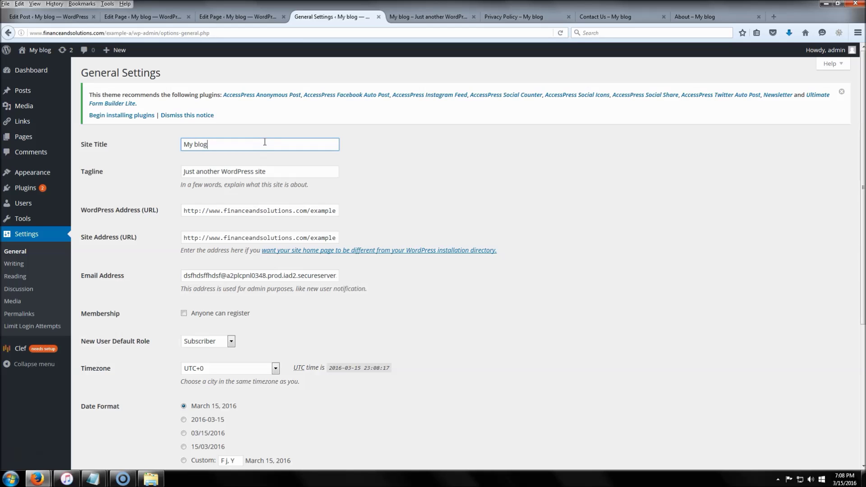
pyautogui.click(298, 171)
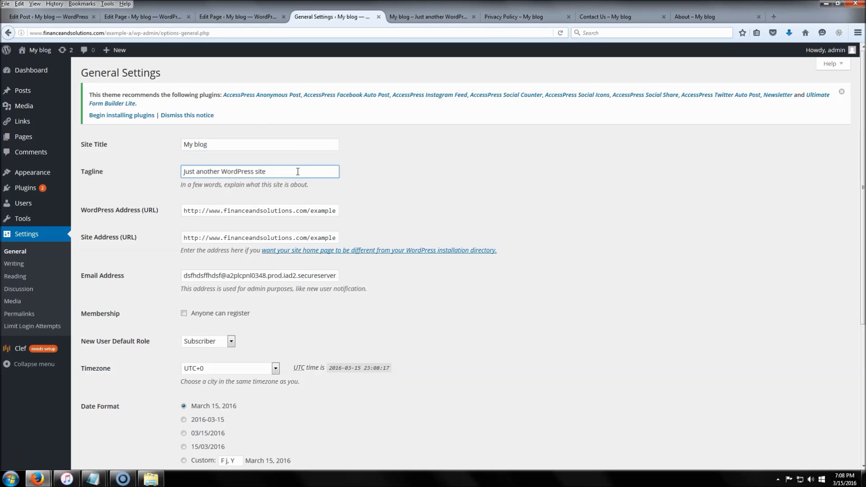
pyautogui.click(252, 145)
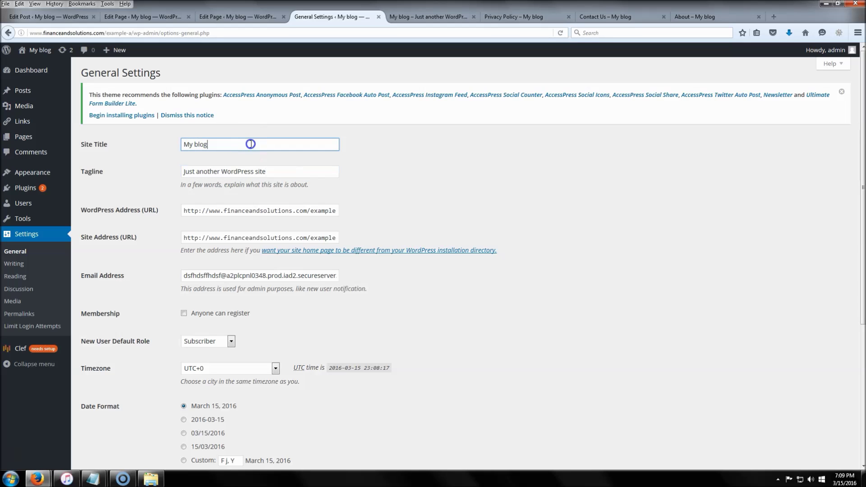
pyautogui.moveTo(284, 145); pyautogui.dragTo(144, 143)
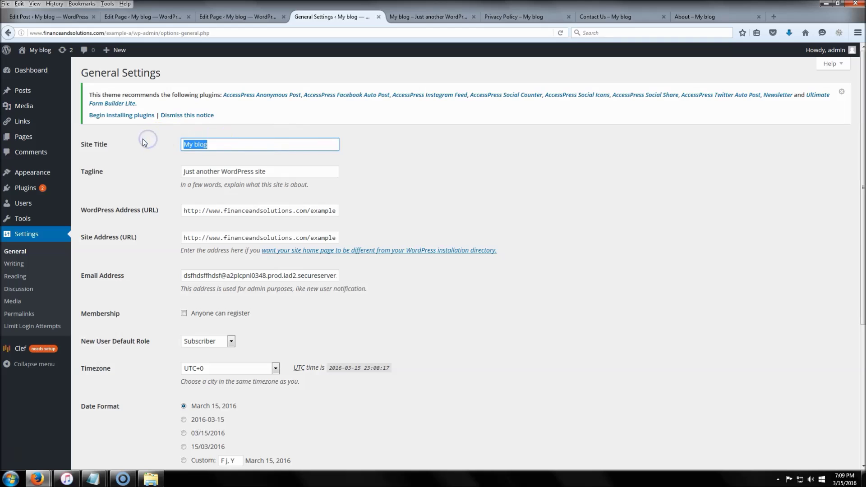
pyautogui.write('W')
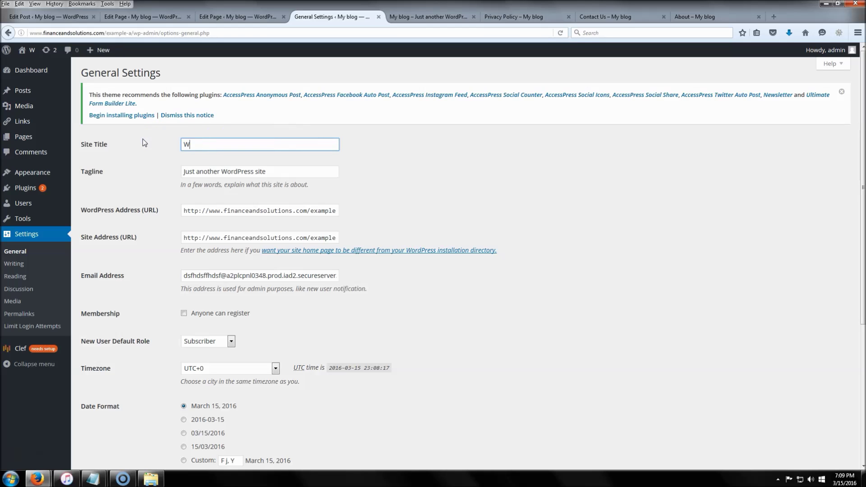
pyautogui.write('eight Loss')
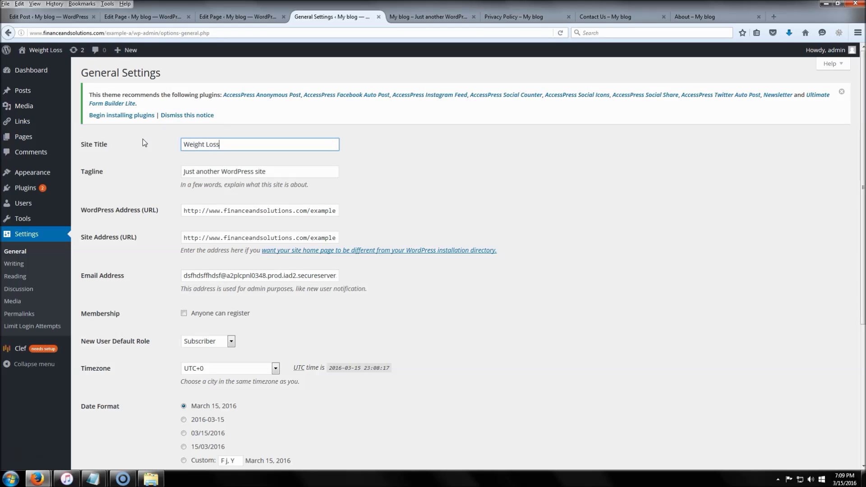
pyautogui.write(' Guide 2016')
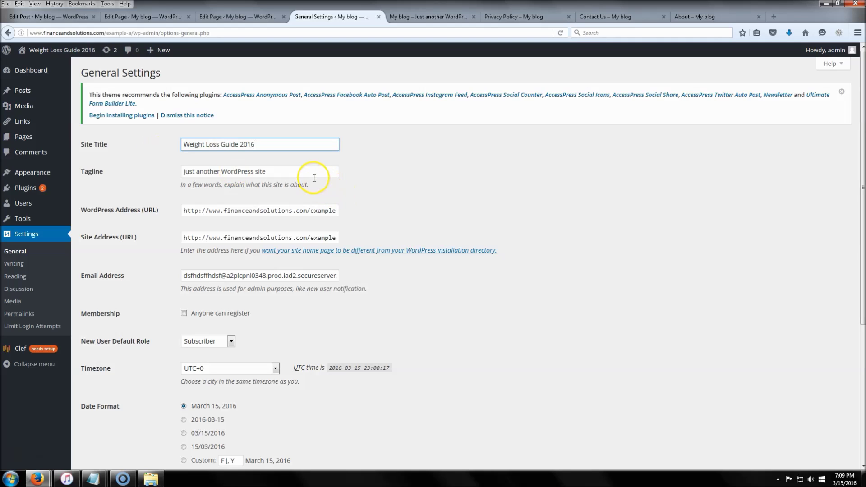
# Set the tagline to "Find all the best recipes & recommendations." and save the general settings.
pyautogui.moveTo(309, 177); pyautogui.dragTo(156, 178)
pyautogui.write('Find all the best recipes & recommendations.')
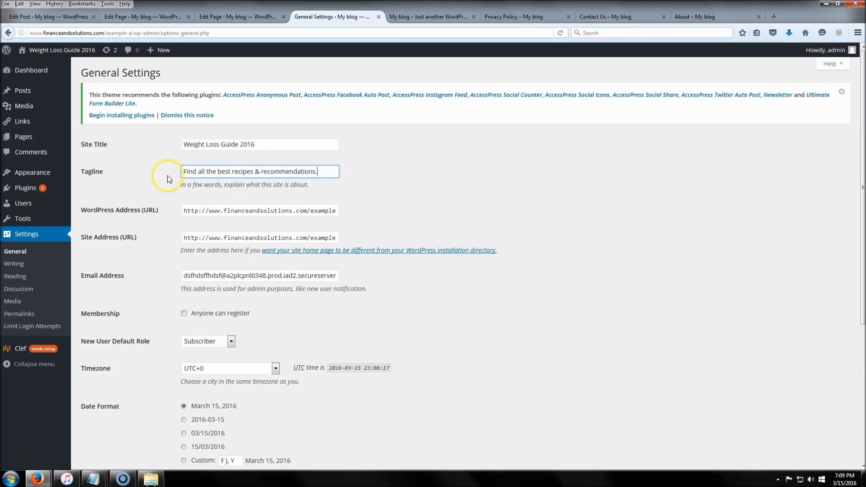
pyautogui.scroll(-5, 415, 195)
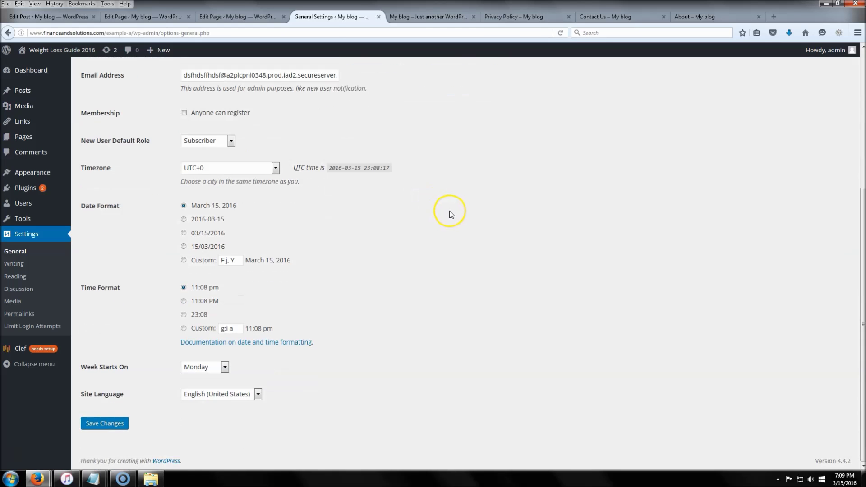
pyautogui.click(114, 424)
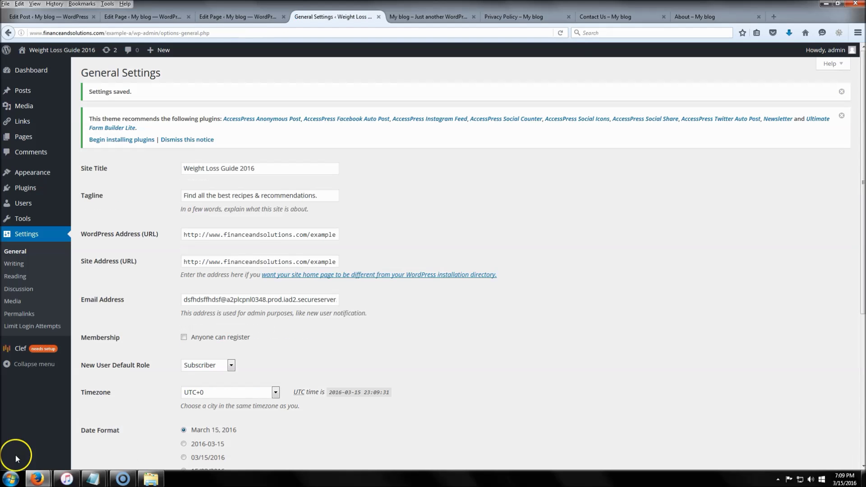
# View the site title and tagline on the front page in a separate tab and return to the general settings.
pyautogui.rightClick(68, 50)
pyautogui.click(90, 55)
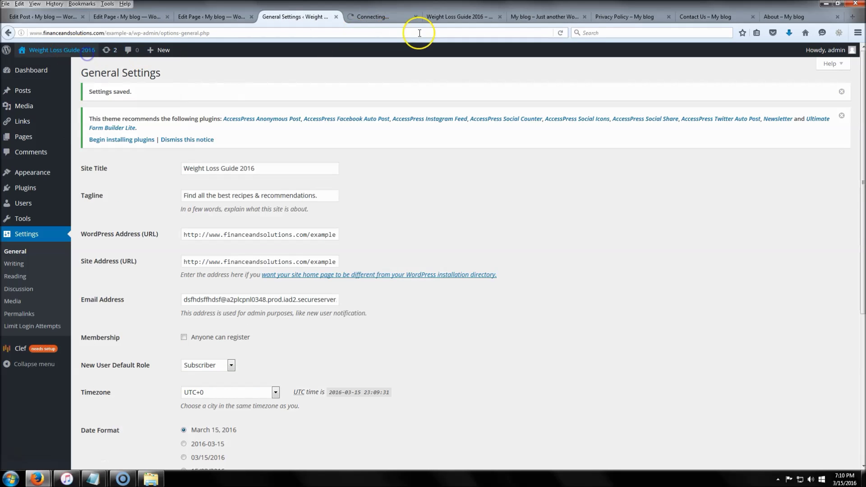
pyautogui.click(366, 16)
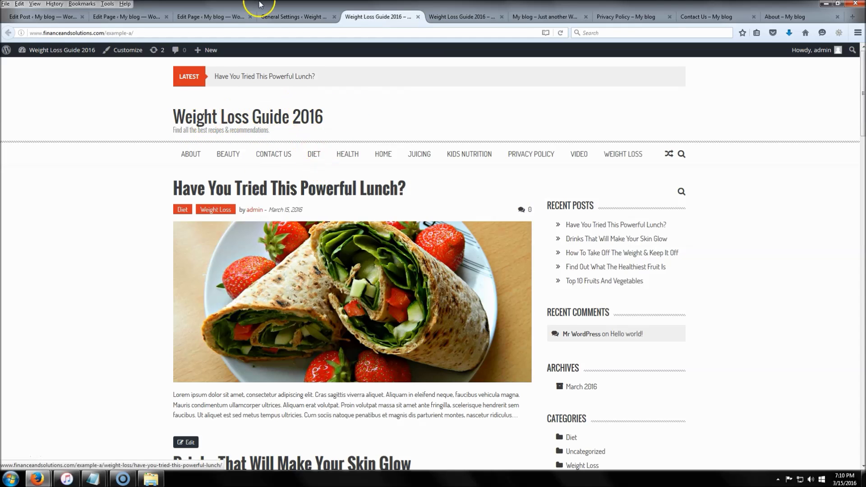
pyautogui.click(308, 17)
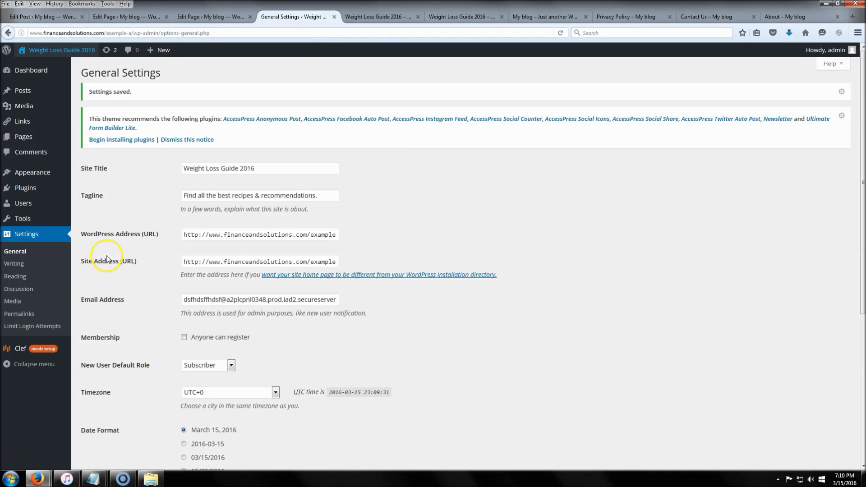
# Add a Text widget to the Right Sidebar between the Search and Recent Posts widgets.
pyautogui.moveTo(35, 169)
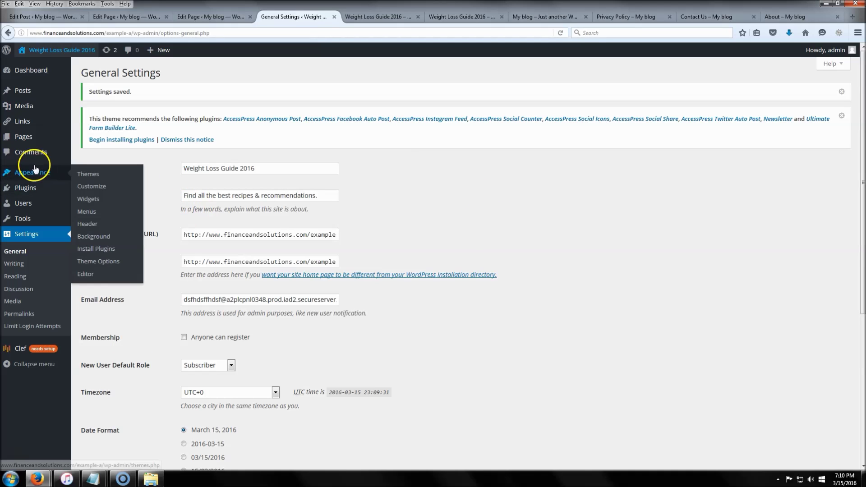
pyautogui.click(90, 201)
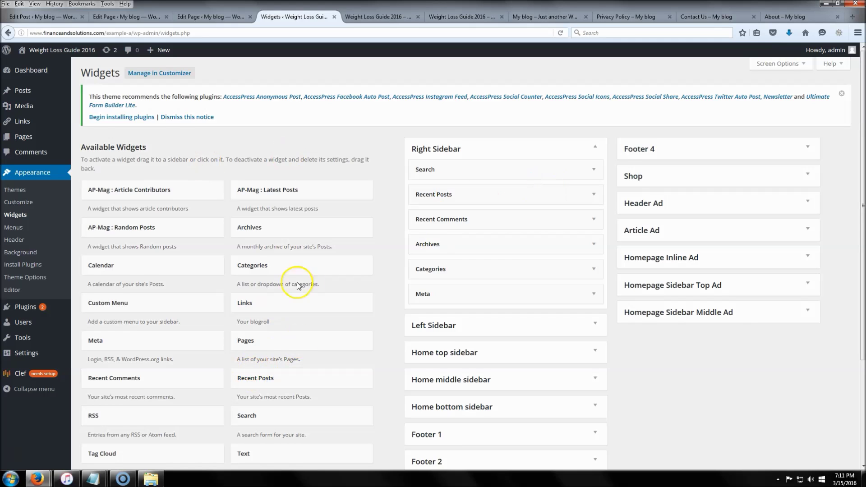
pyautogui.scroll(-2, 293, 291)
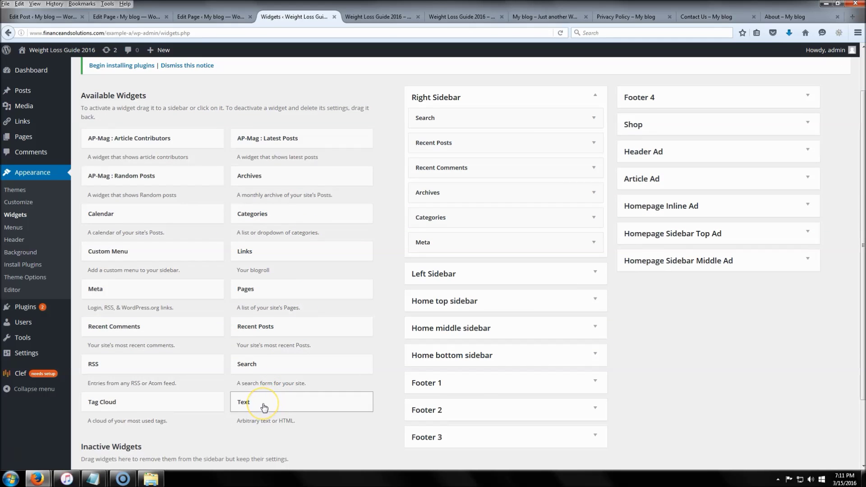
pyautogui.moveTo(263, 405); pyautogui.dragTo(445, 141)
pyautogui.click(473, 228)
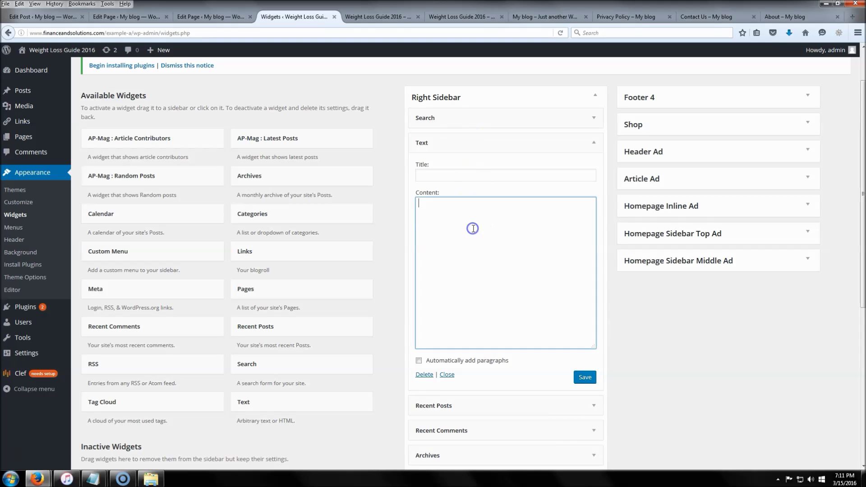
pyautogui.click(471, 243)
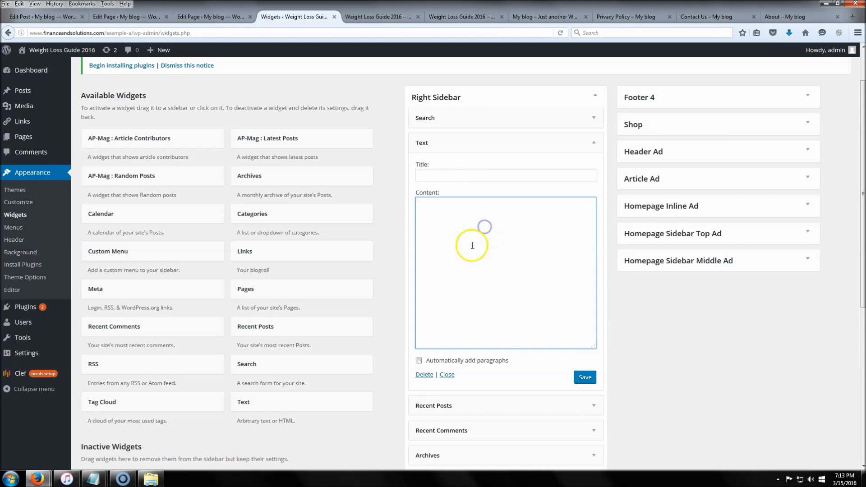
pyautogui.click(475, 229)
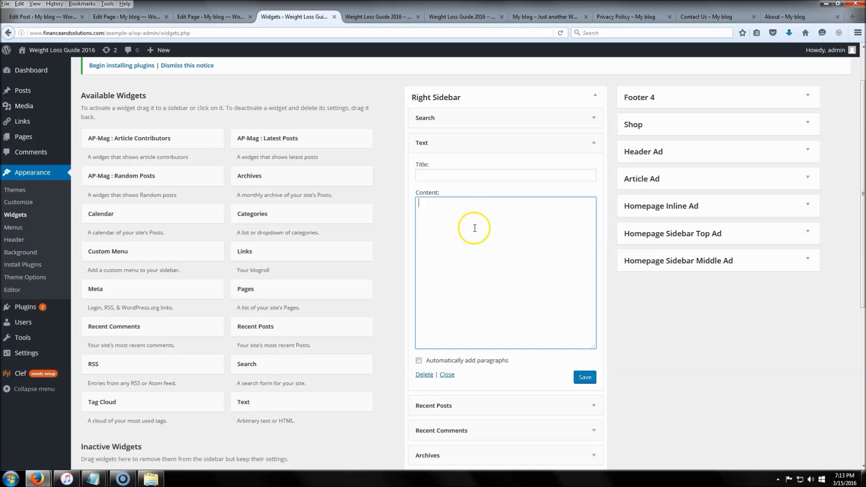
pyautogui.click(460, 228)
# Open tinypic.com in a new tab and choose the desktop file "example banner 300x250" for upload.
pyautogui.click(853, 17)
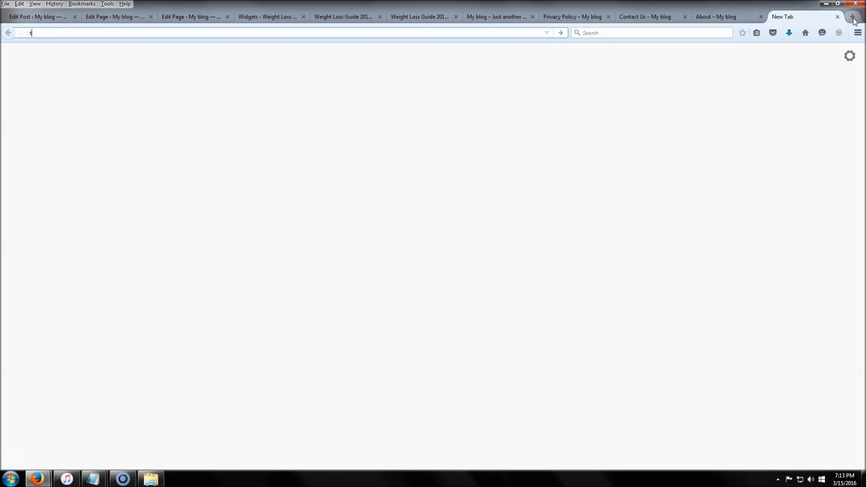
pyautogui.write('tinypic.com')
pyautogui.press('Return')
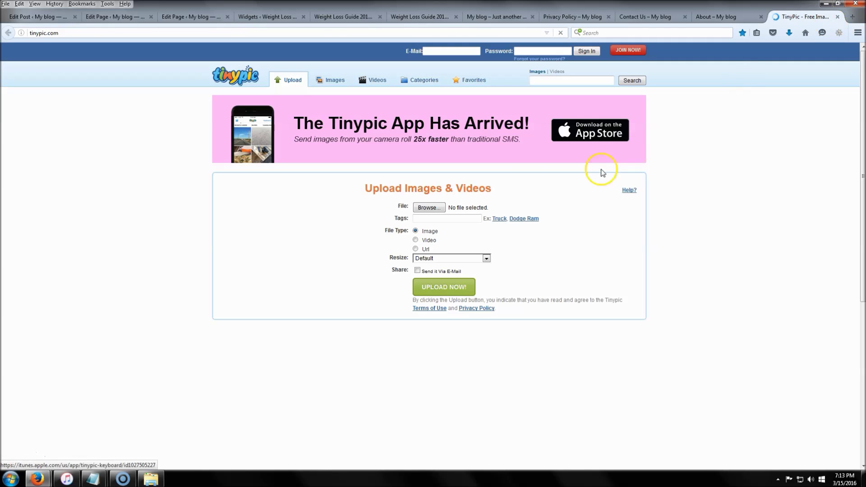
pyautogui.click(436, 211)
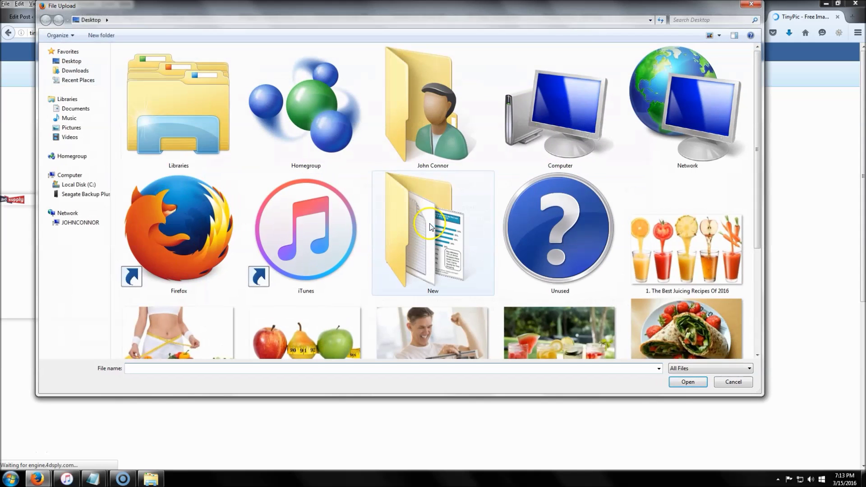
pyautogui.click(429, 223)
pyautogui.scroll(-1, 514, 294)
pyautogui.click(513, 294)
pyautogui.scroll(-3, 514, 294)
pyautogui.click(308, 306)
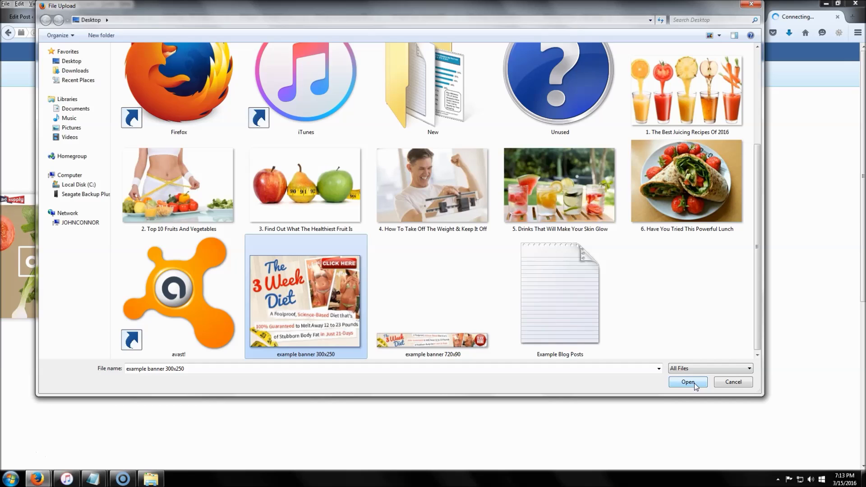
pyautogui.click(688, 383)
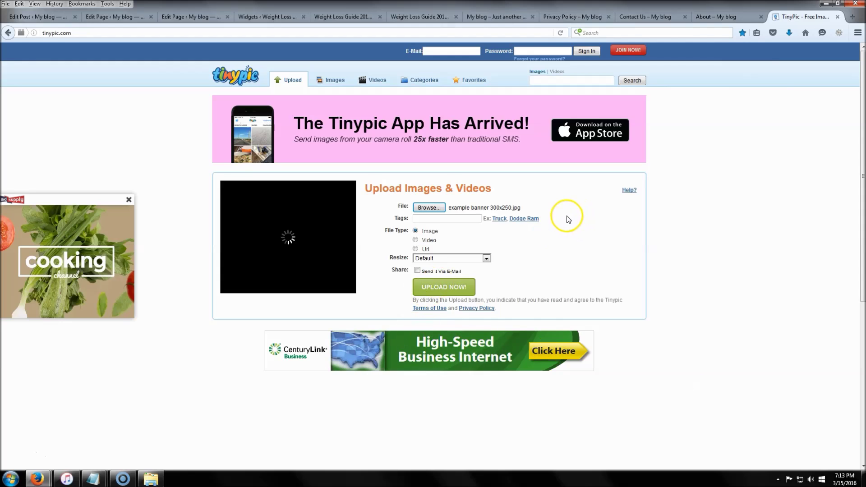
# Upload the banner image, answering the anti-spam check with "download the app".
pyautogui.click(457, 289)
pyautogui.click(378, 284)
pyautogui.click(373, 280)
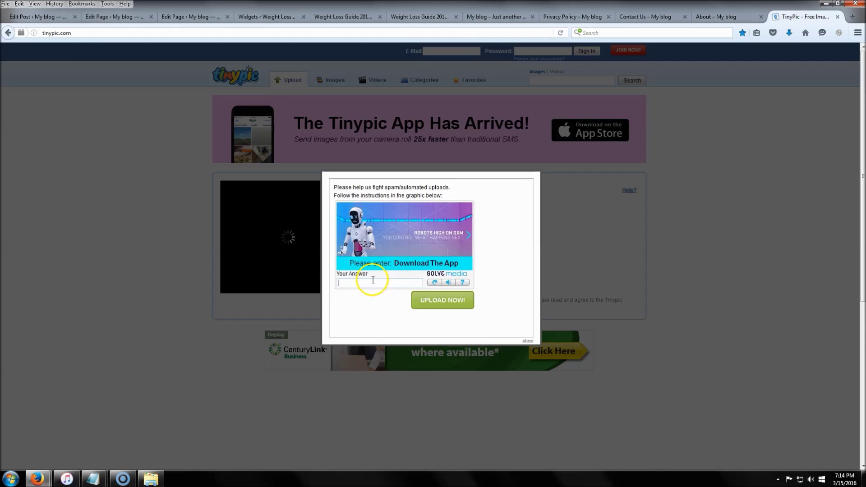
pyautogui.click(395, 283)
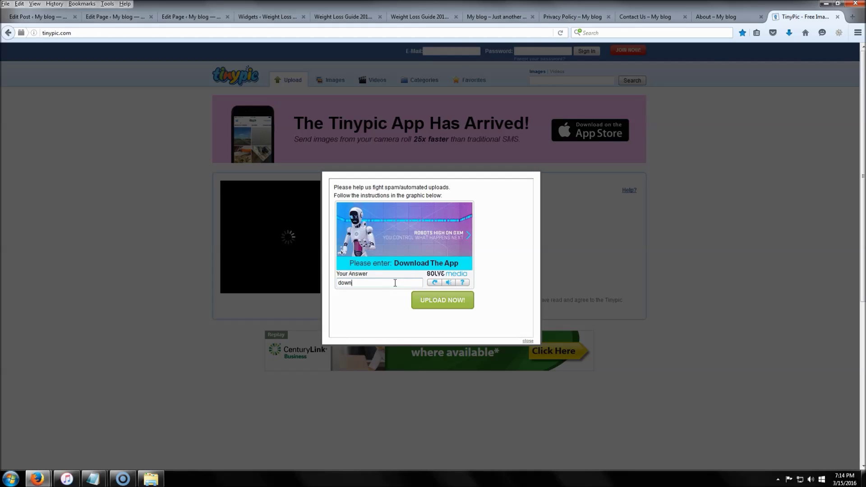
pyautogui.write('download ')
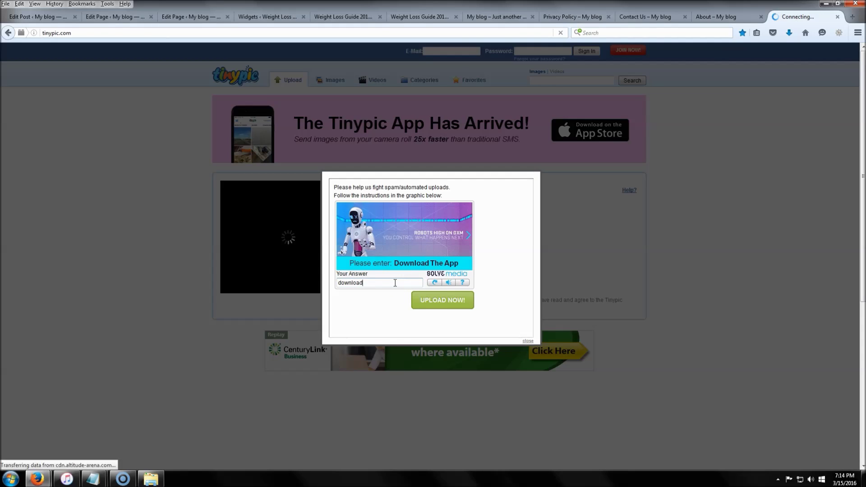
pyautogui.write('the app')
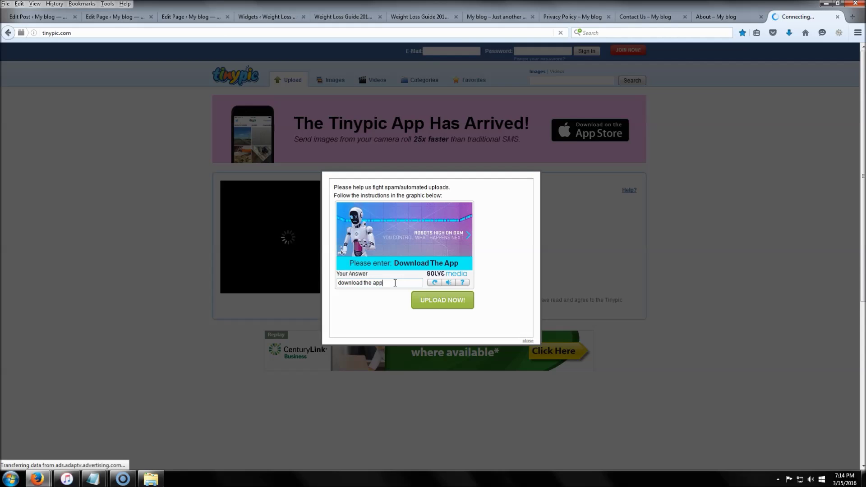
pyautogui.click(446, 304)
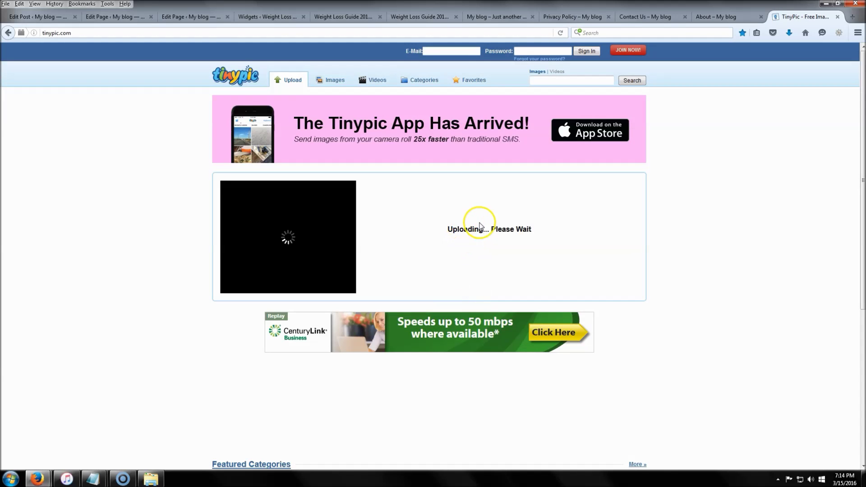
pyautogui.click(464, 239)
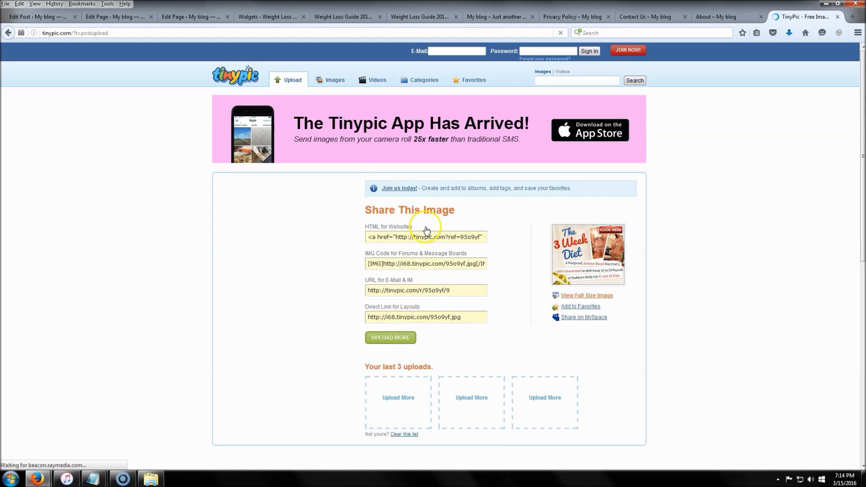
# Copy the uploaded banner's HTML code for websites into the Right Sidebar Text widget's content and save the widget.
pyautogui.click(427, 237)
pyautogui.rightClick(428, 238)
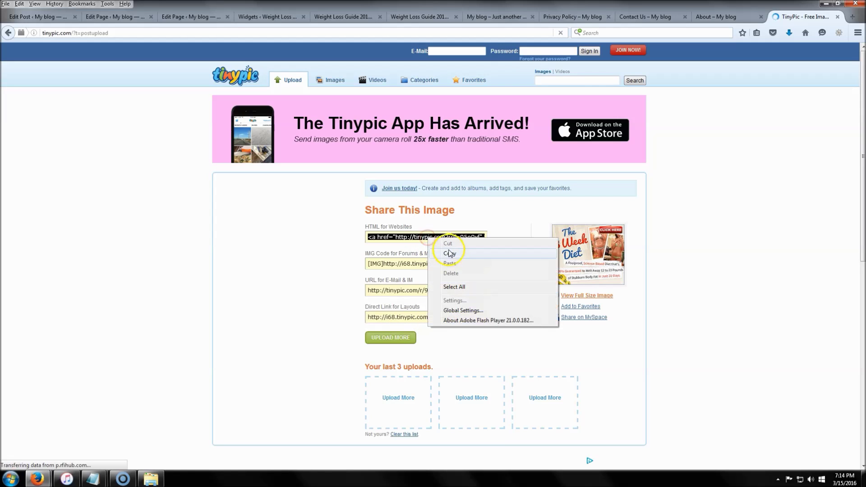
pyautogui.click(450, 253)
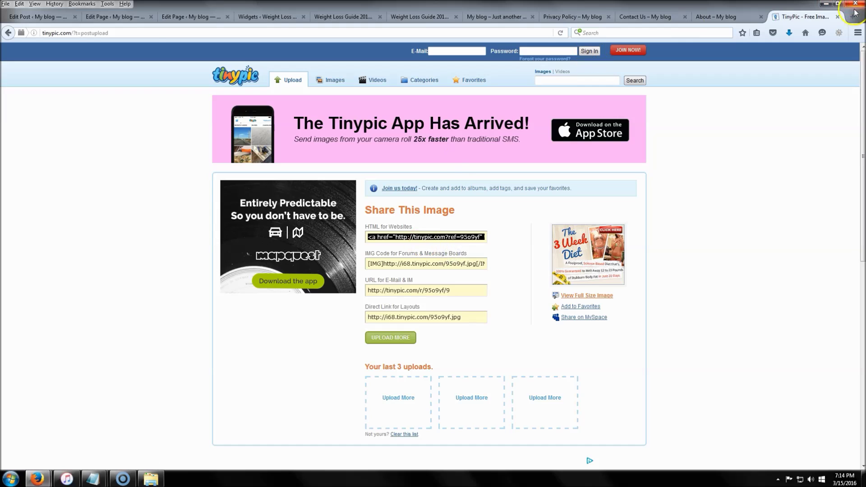
pyautogui.click(838, 17)
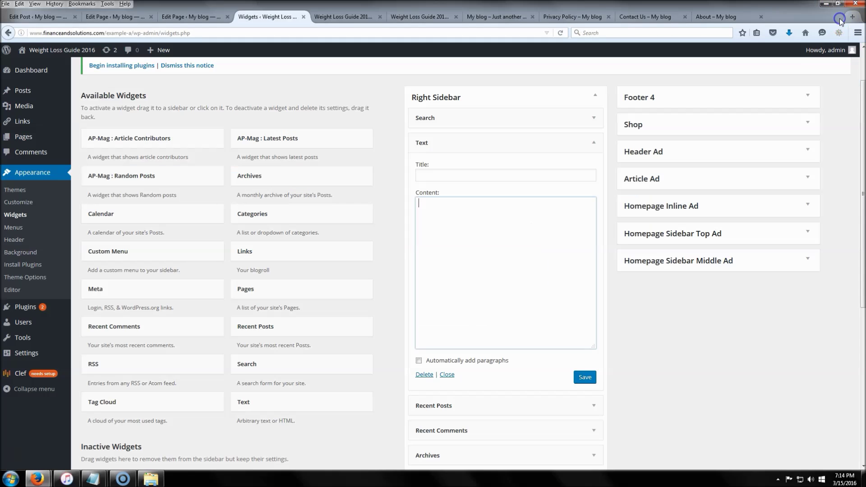
pyautogui.rightClick(452, 233)
pyautogui.click(487, 273)
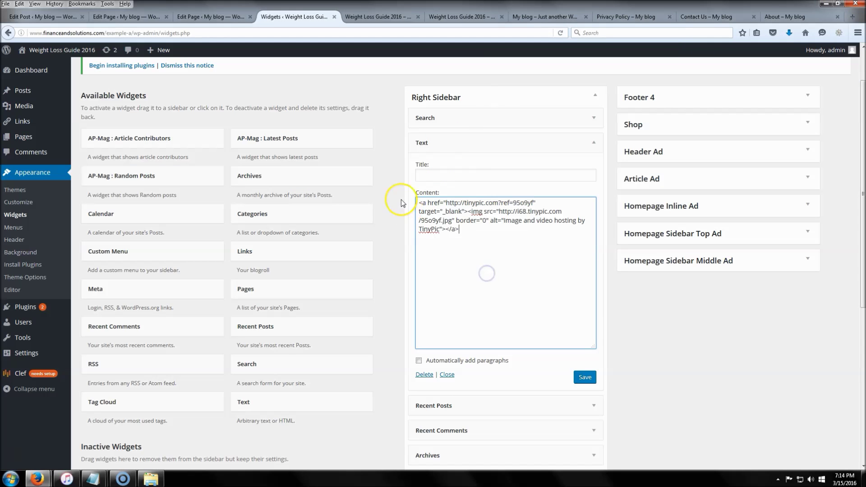
pyautogui.click(584, 378)
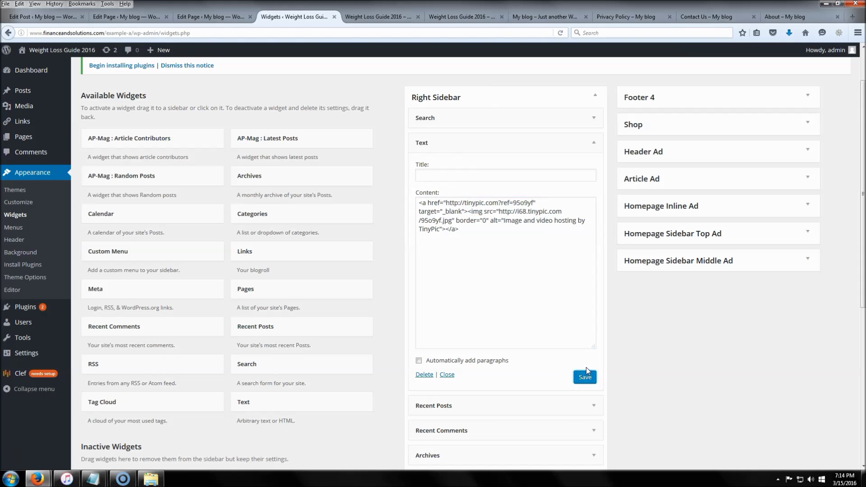
# View the sidebar banner on the site's front page in a separate tab.
pyautogui.rightClick(74, 53)
pyautogui.click(111, 59)
pyautogui.click(339, 18)
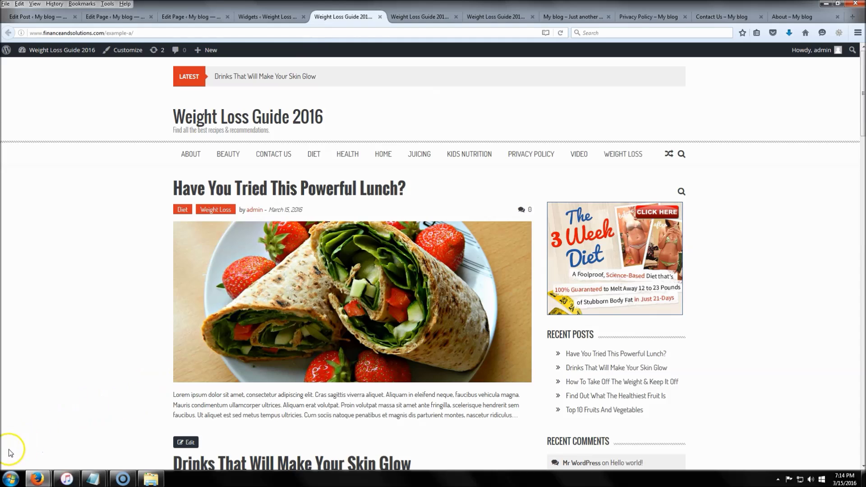
# Open the site customizer from the front page and add a Text widget to the Header Ad area.
pyautogui.click(127, 52)
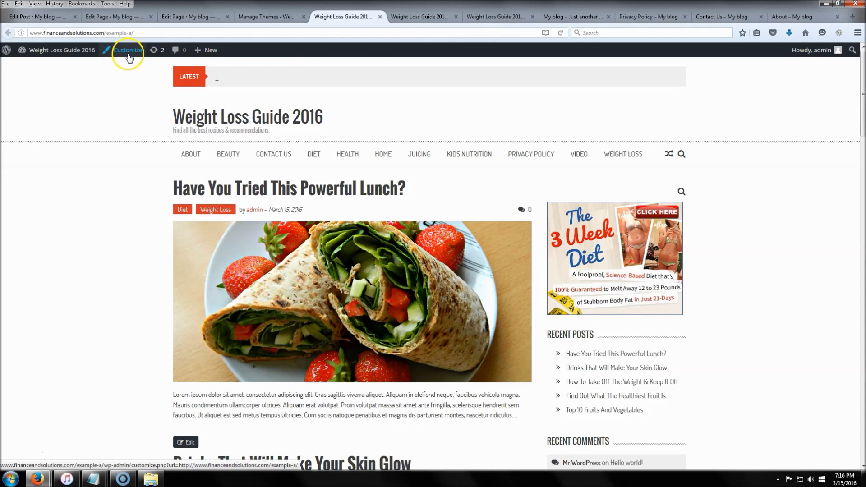
pyautogui.click(174, 69)
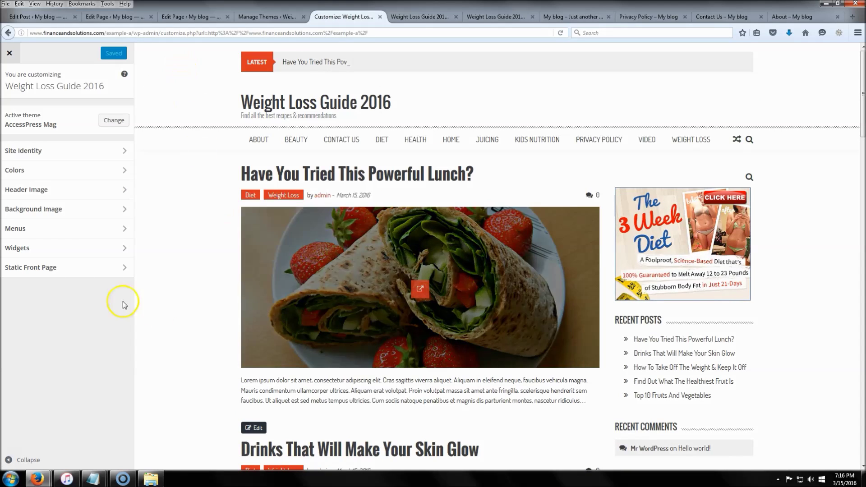
pyautogui.click(64, 249)
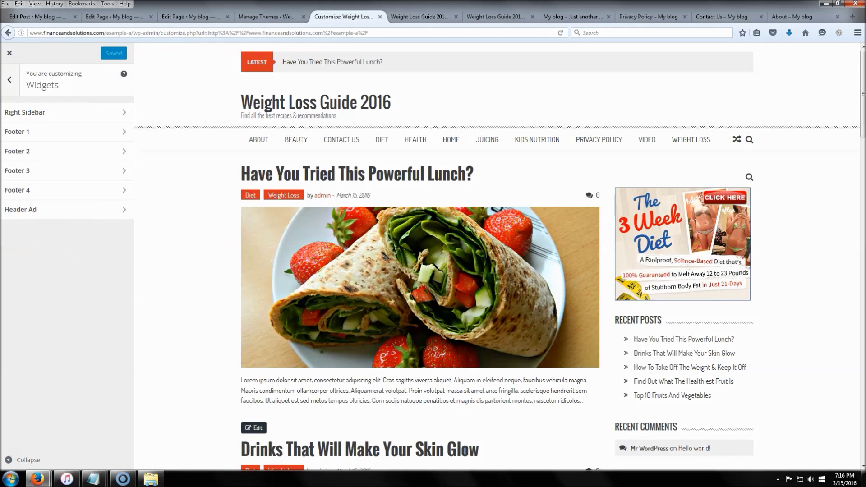
pyautogui.click(54, 214)
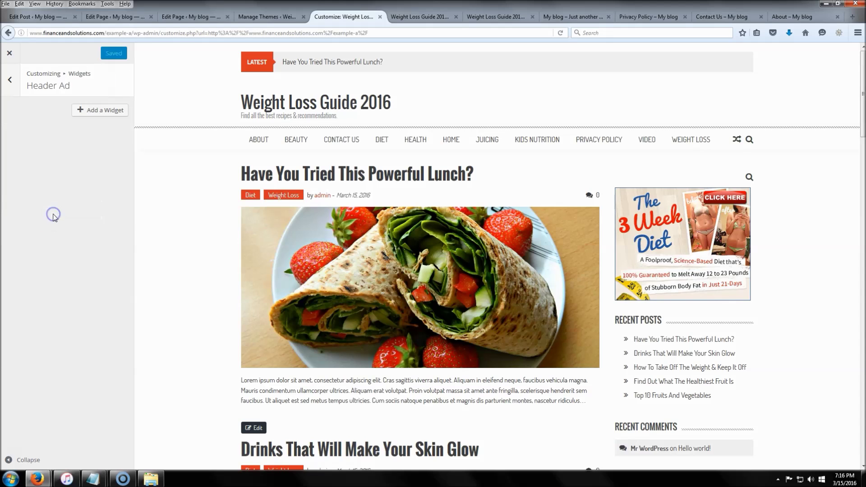
pyautogui.click(99, 113)
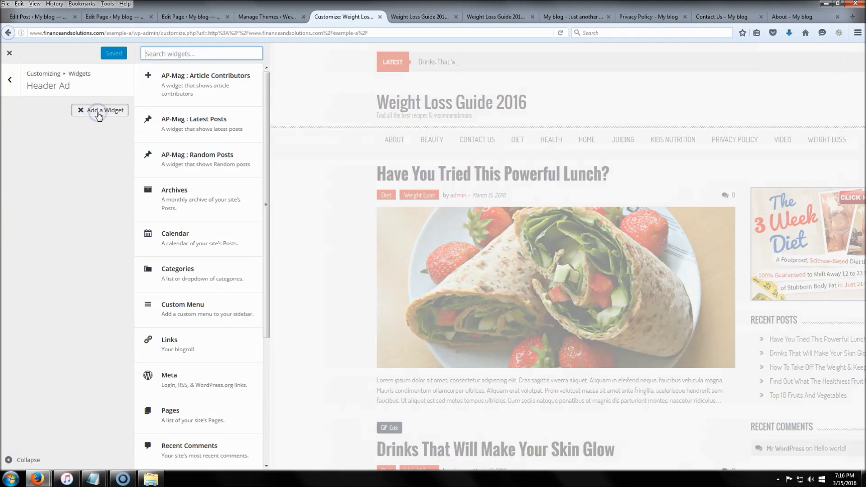
pyautogui.click(38, 117)
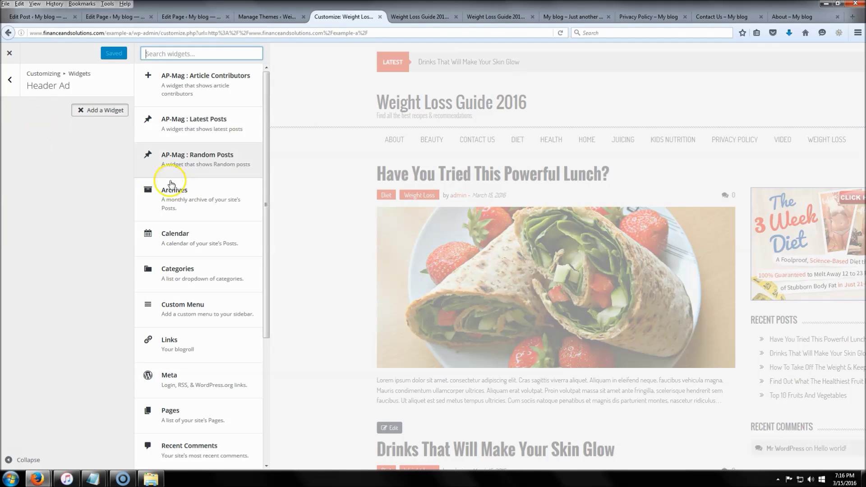
pyautogui.scroll(-5, 188, 188)
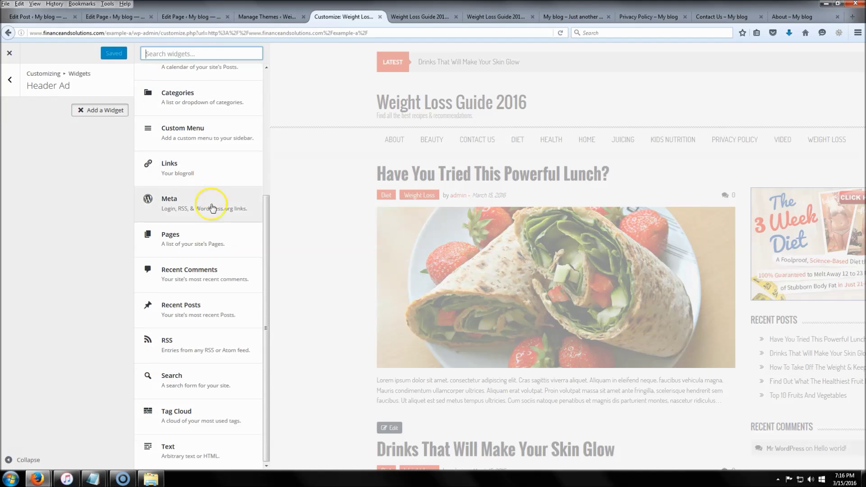
pyautogui.click(206, 449)
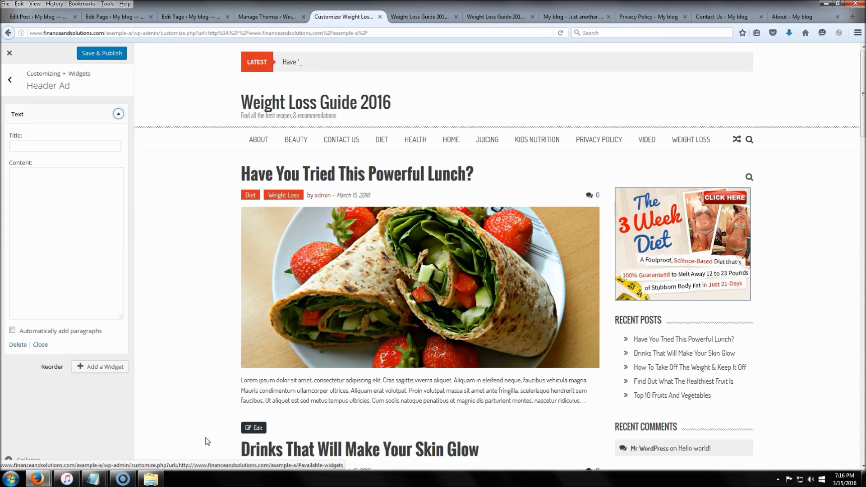
pyautogui.click(57, 229)
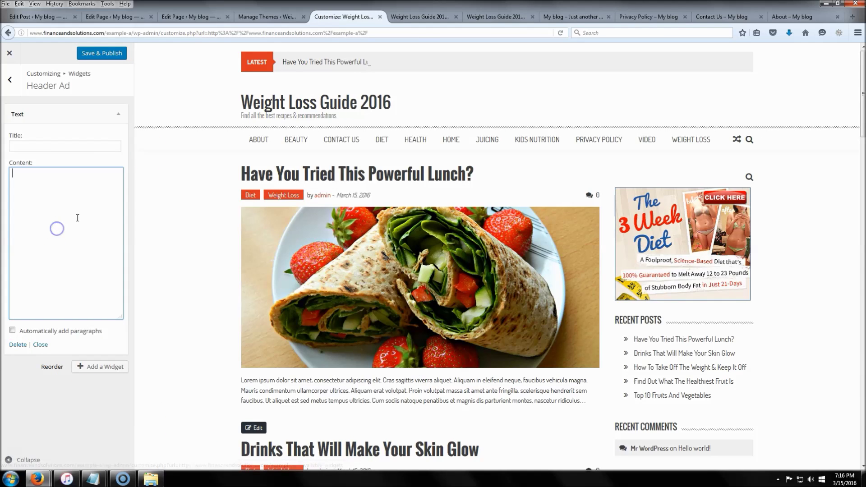
# Open tinypic.com in a separate tab and upload the image "example banner 720x90" from the Desktop.
pyautogui.click(853, 19)
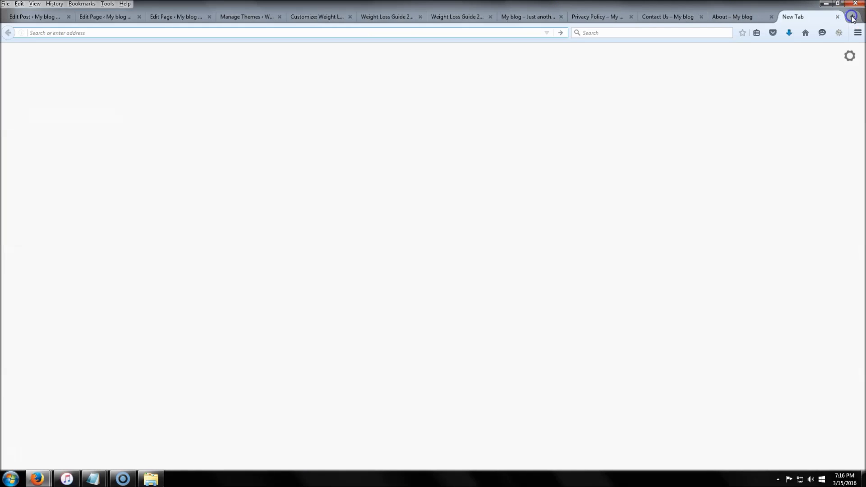
pyautogui.write('tinypic.com')
pyautogui.press('Return')
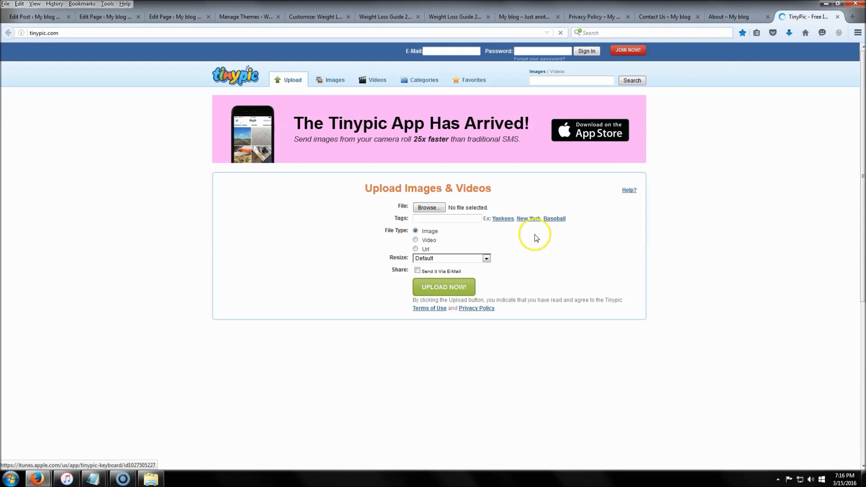
pyautogui.click(437, 206)
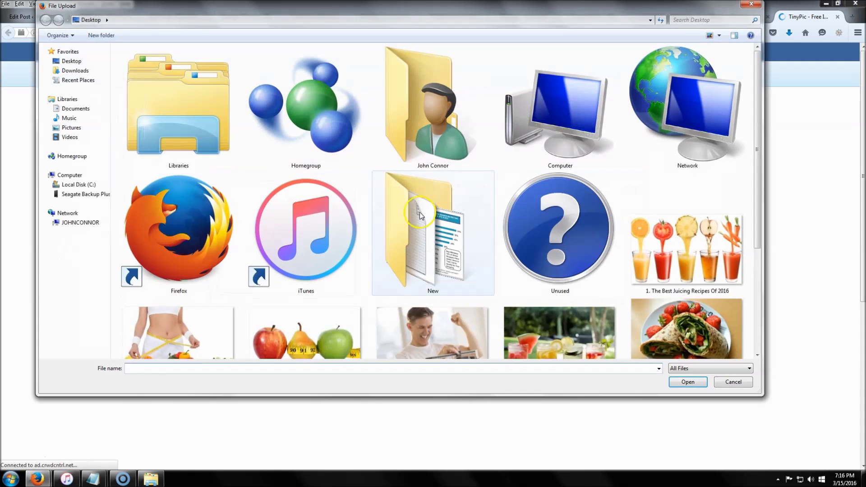
pyautogui.click(397, 228)
pyautogui.scroll(-2, 424, 235)
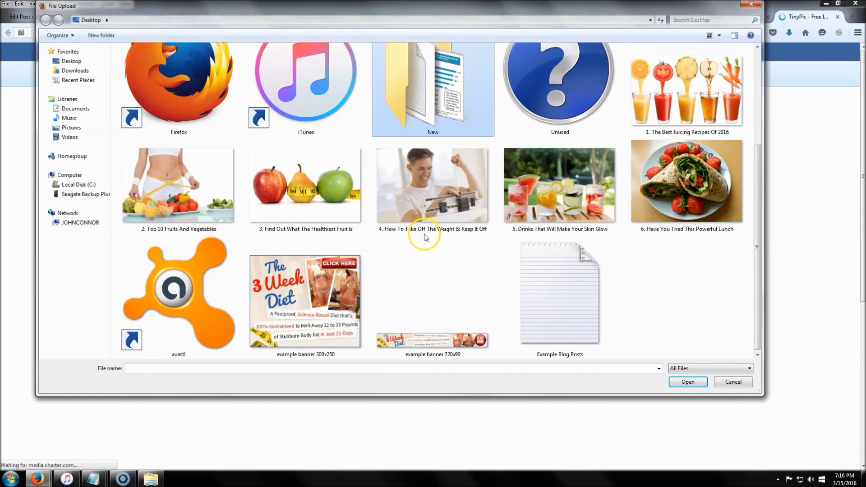
pyautogui.click(421, 333)
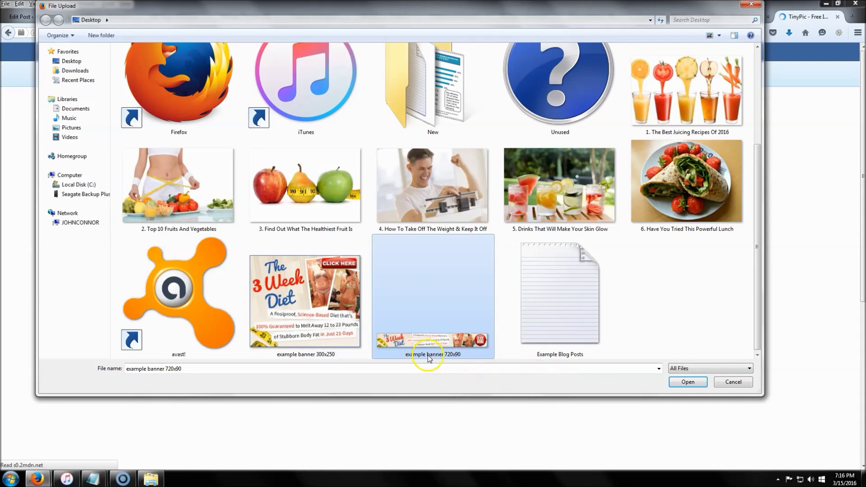
pyautogui.click(687, 382)
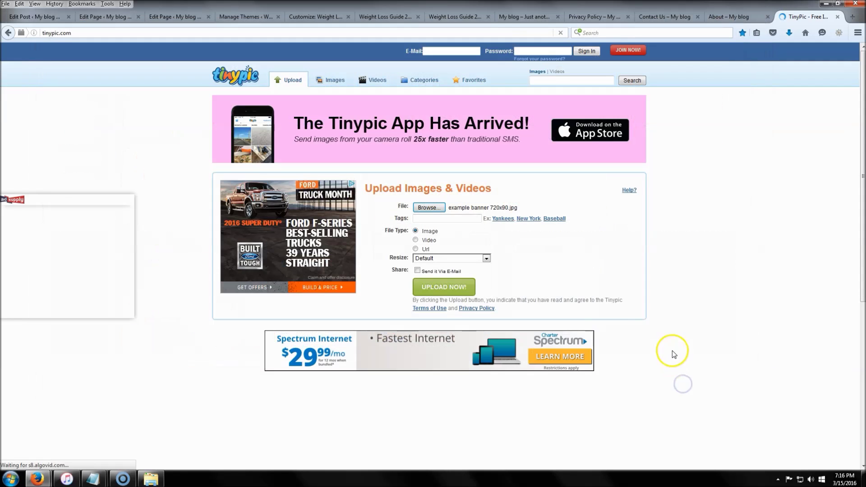
pyautogui.click(444, 287)
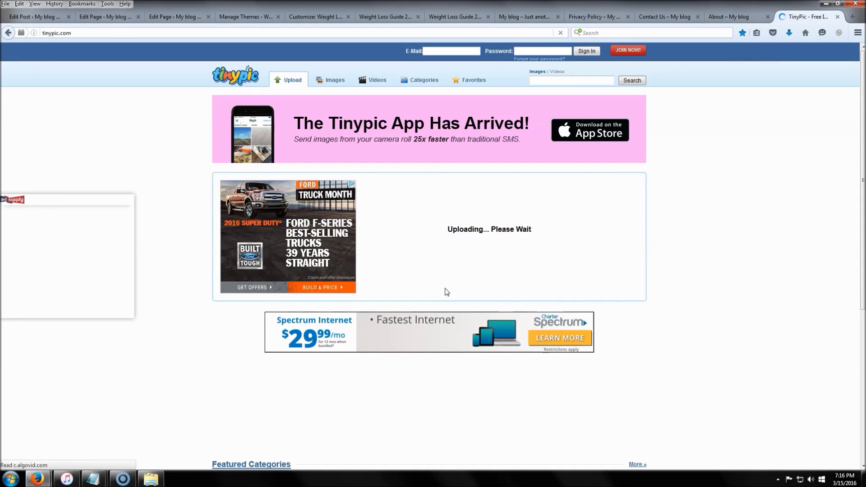
pyautogui.click(450, 238)
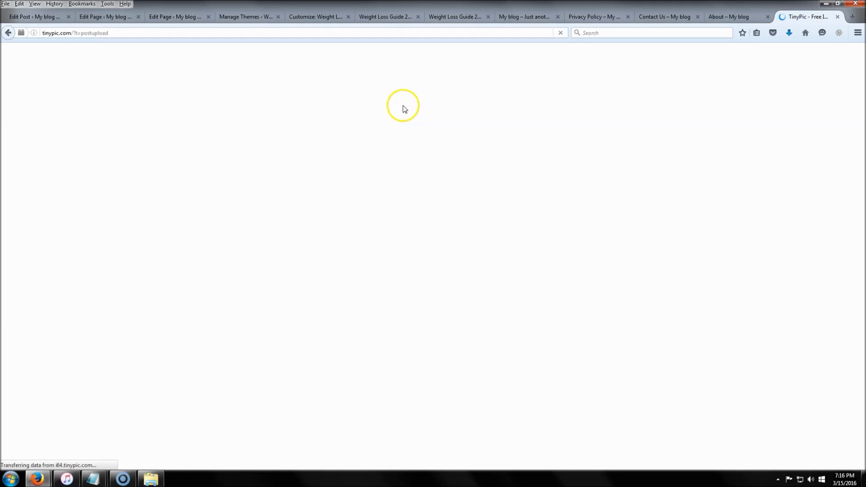
# Copy the uploaded banner's HTML code for websites into the Header Ad Text widget's content, publish the change and close the customizer.
pyautogui.click(430, 237)
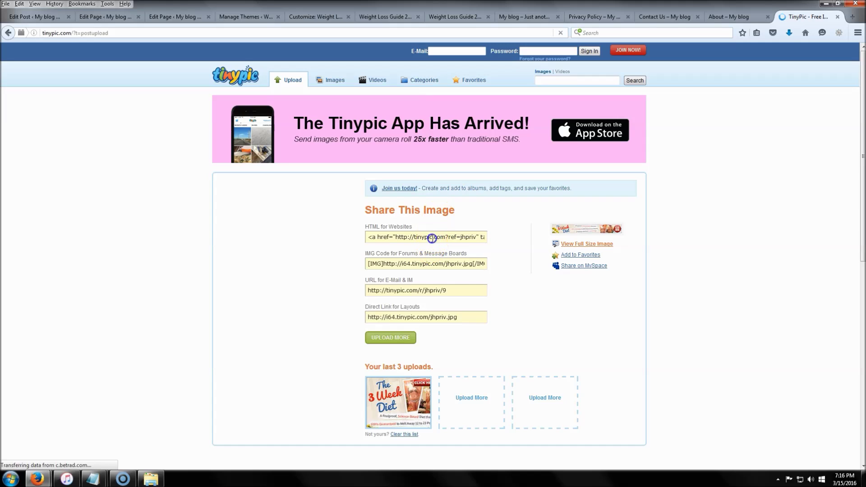
pyautogui.rightClick(436, 236)
pyautogui.click(458, 253)
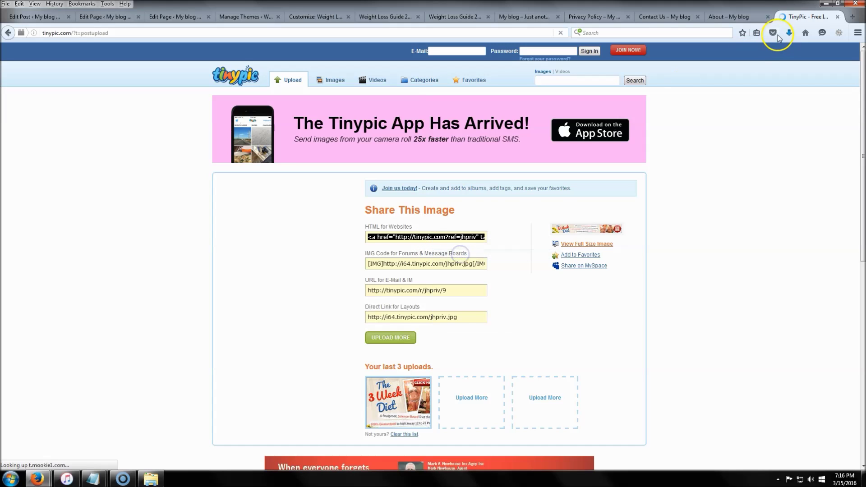
pyautogui.click(838, 17)
pyautogui.click(33, 186)
pyautogui.rightClick(33, 186)
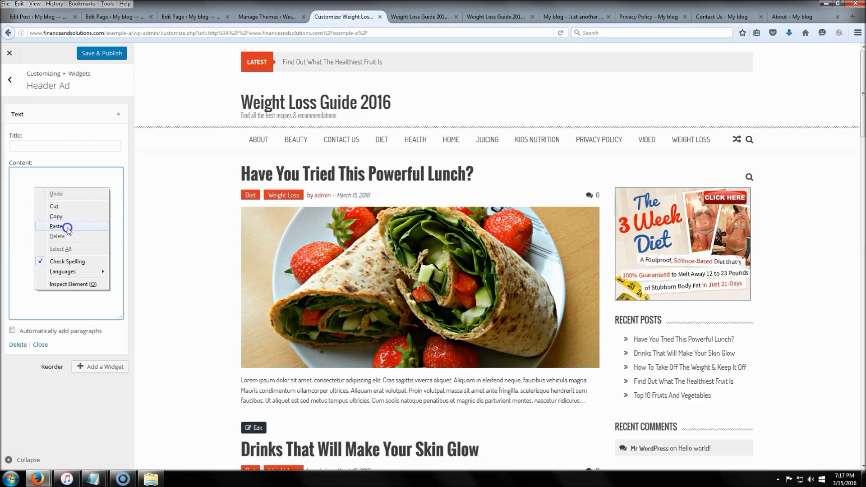
pyautogui.click(64, 227)
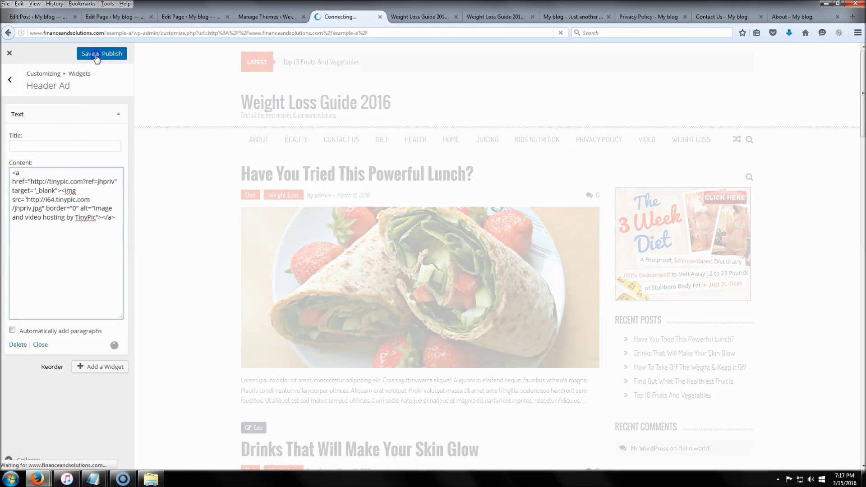
pyautogui.click(96, 55)
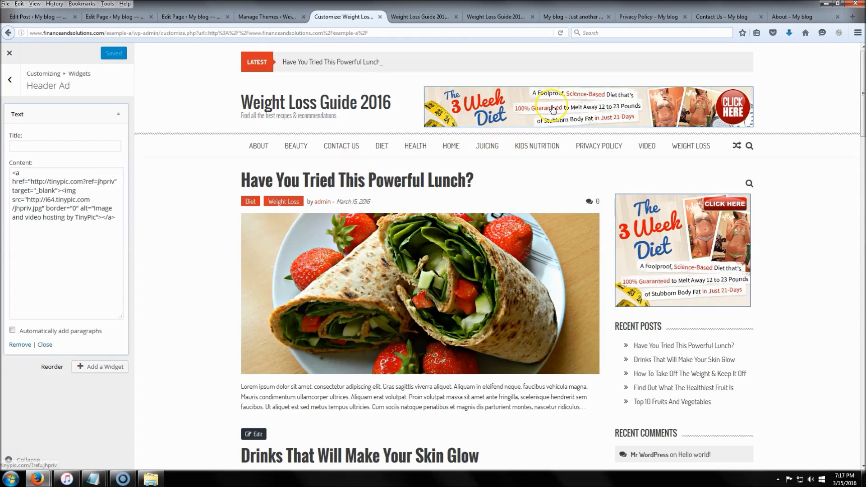
pyautogui.click(9, 53)
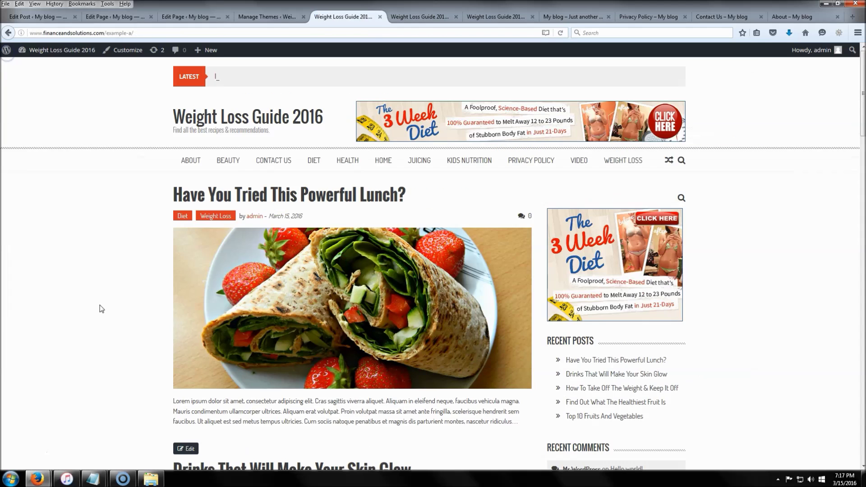
# Open the site's Widgets administration page and delete the Meta, Archives and Recent Comments widgets from the Right Sidebar.
pyautogui.click(43, 63)
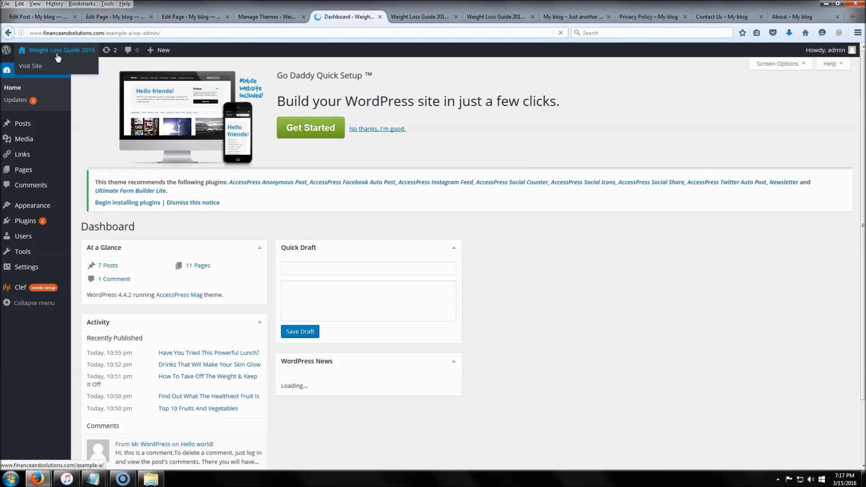
pyautogui.moveTo(37, 271)
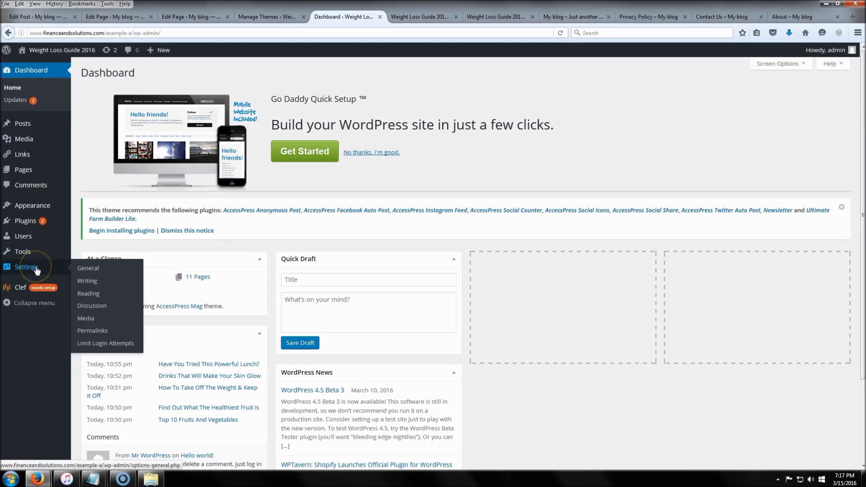
pyautogui.moveTo(29, 205)
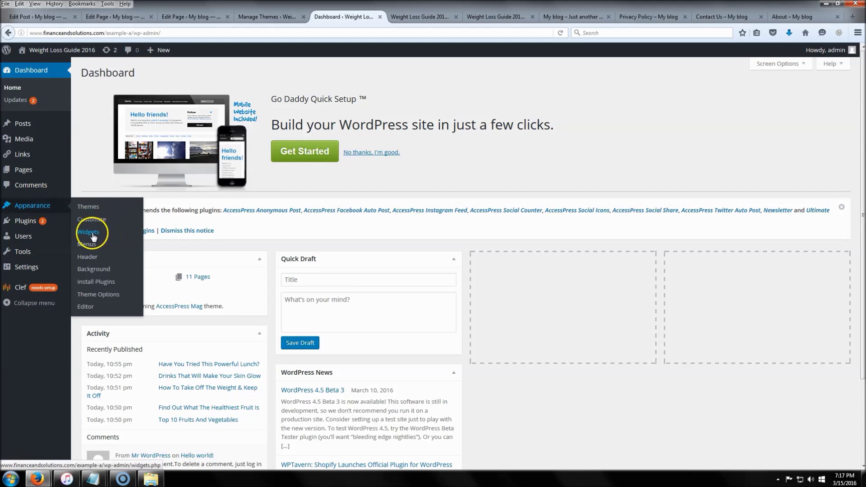
pyautogui.click(92, 232)
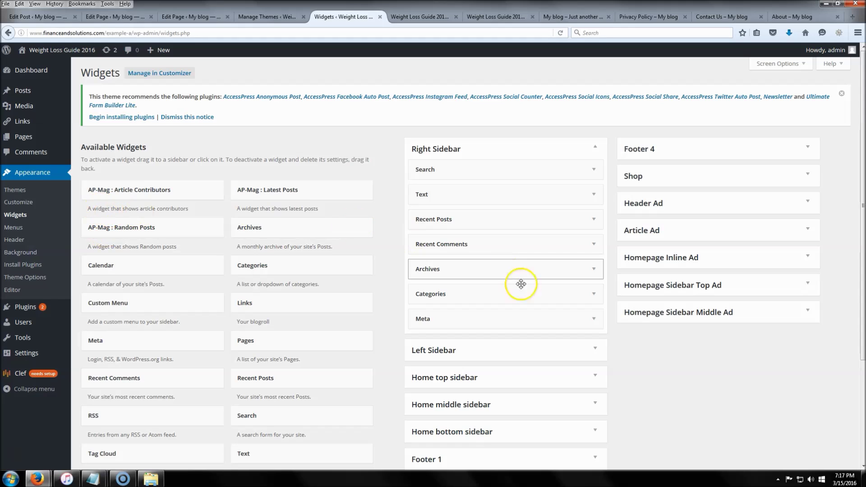
pyautogui.click(538, 319)
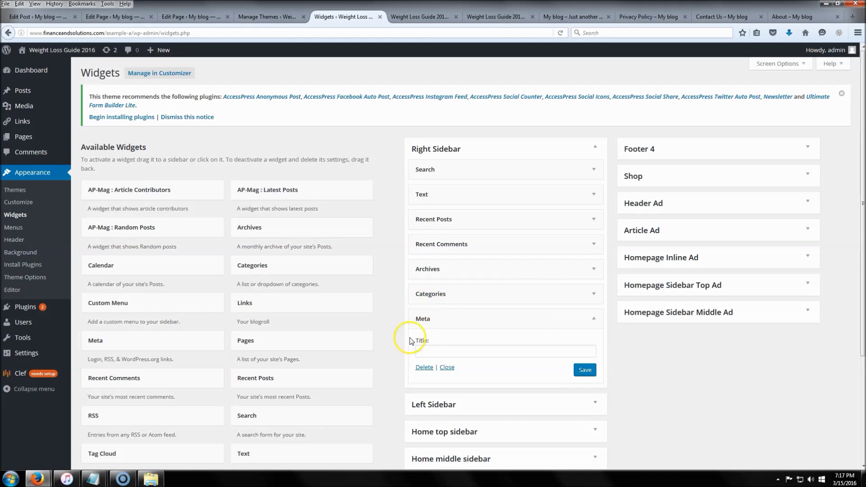
pyautogui.click(426, 367)
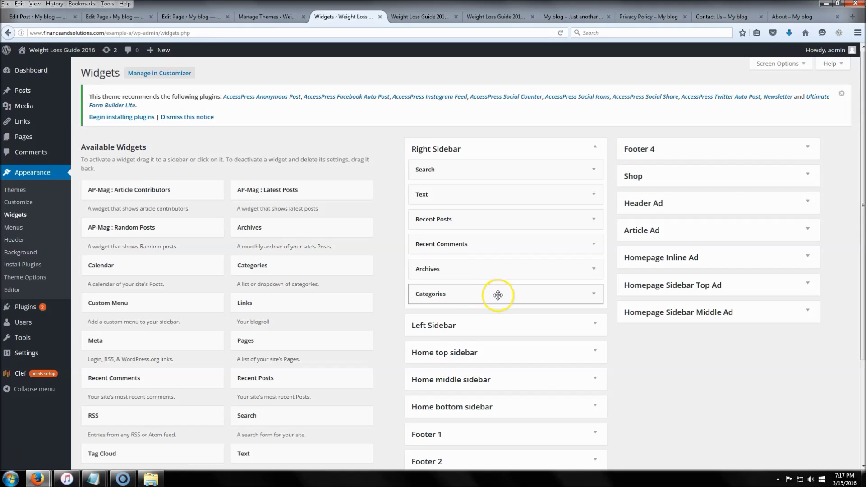
pyautogui.click(501, 272)
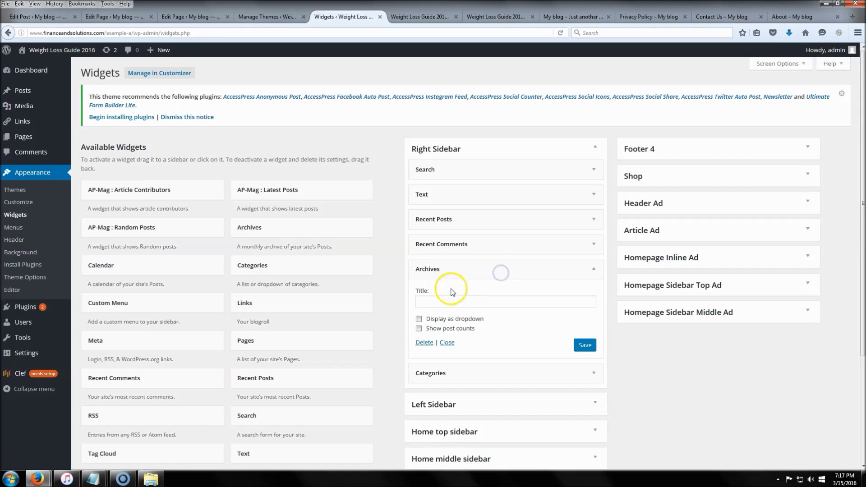
pyautogui.click(427, 343)
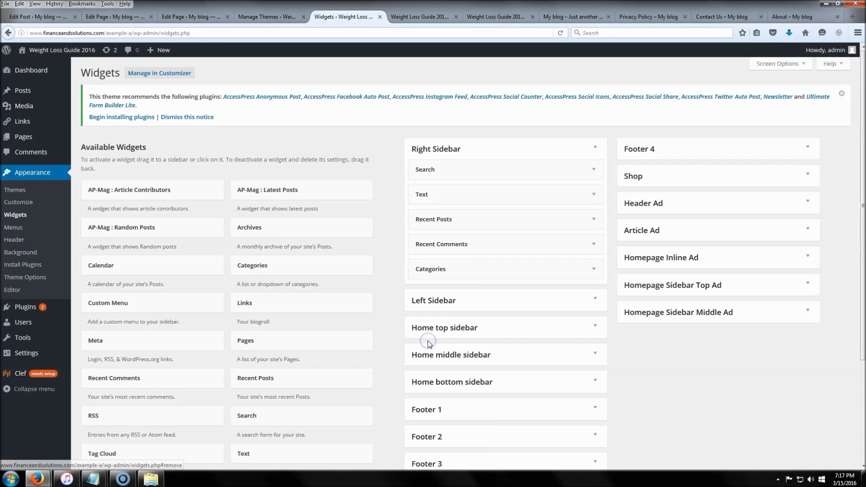
pyautogui.click(517, 244)
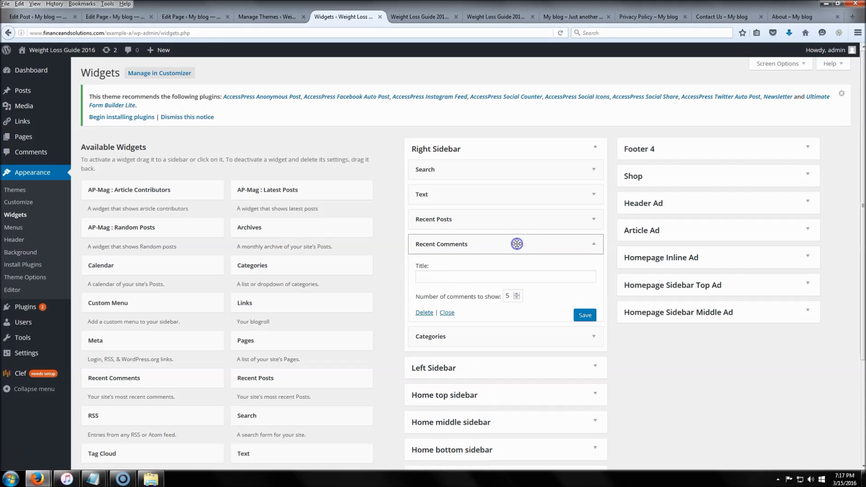
pyautogui.click(421, 311)
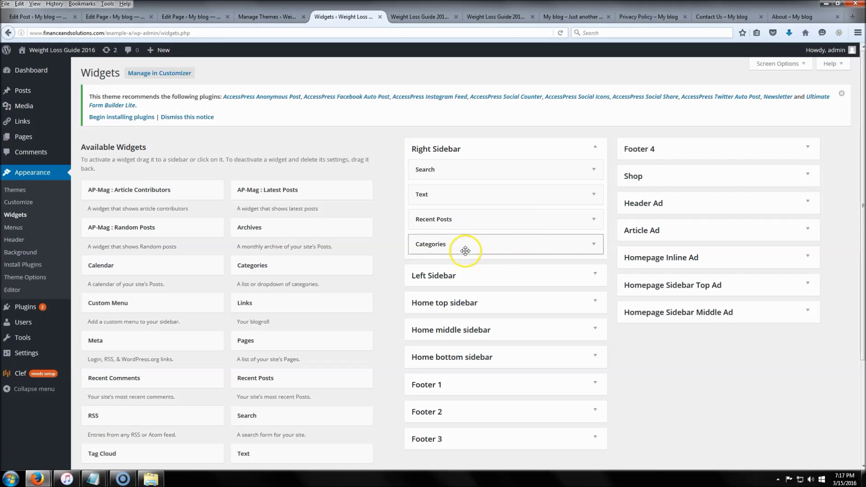
# Open the site's front page in a separate tab and examine the header banner and the sidebar widgets.
pyautogui.rightClick(67, 50)
pyautogui.click(115, 58)
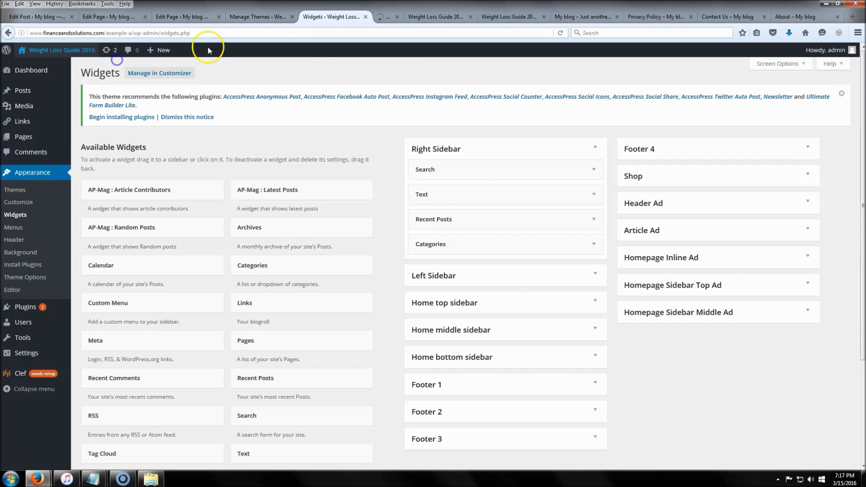
pyautogui.click(396, 20)
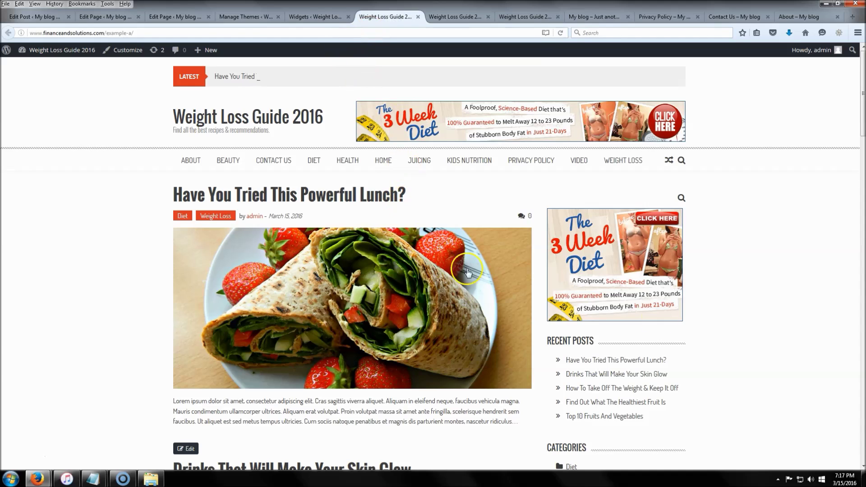
pyautogui.scroll(-7, 795, 299)
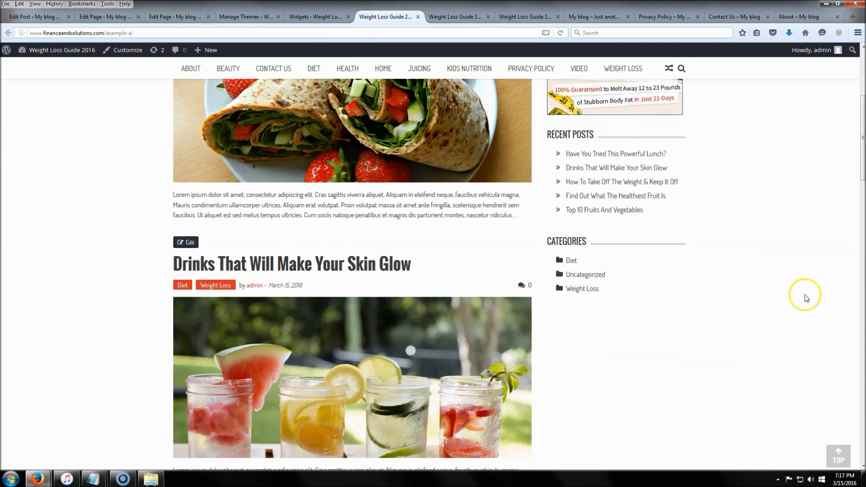
pyautogui.scroll(7, 777, 297)
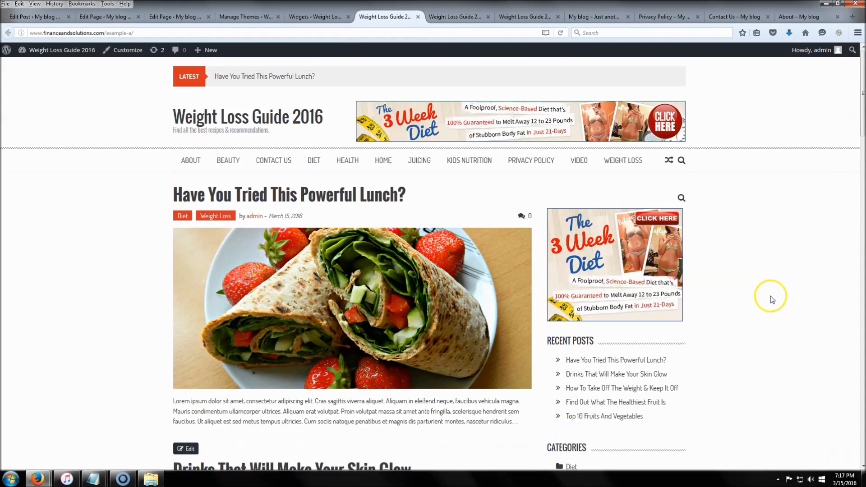
pyautogui.scroll(-8, 770, 299)
pyautogui.scroll(8, 770, 299)
pyautogui.click(83, 225)
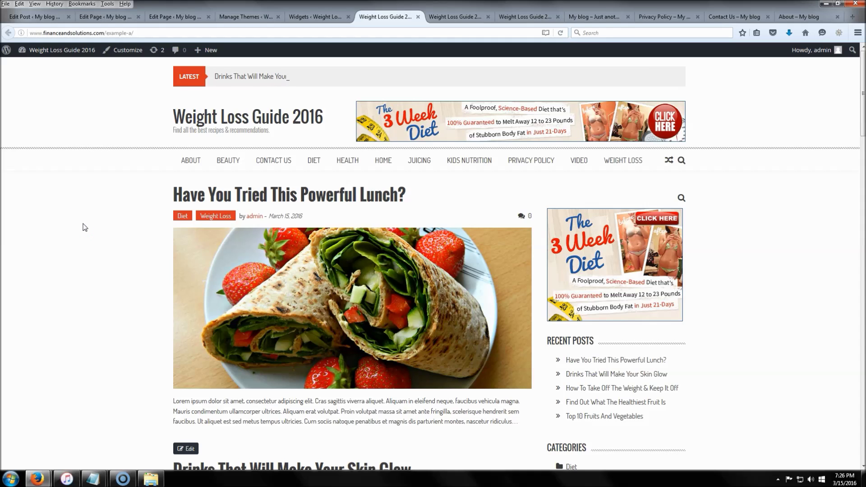